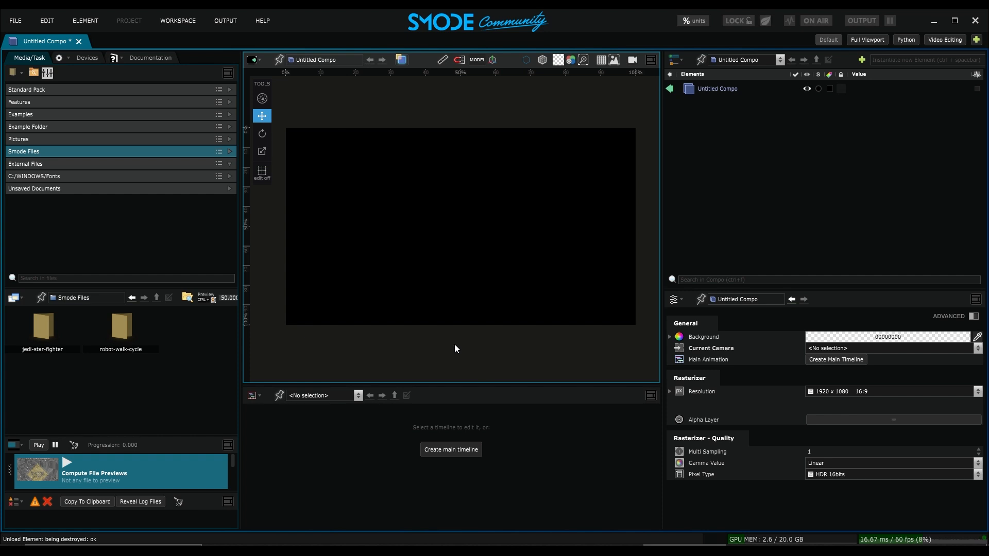
# Import jsf_RealTimeModel.fbx from the jedi-star-fighter source model folder into the composition as a 3D group
pyautogui.click(107, 154)
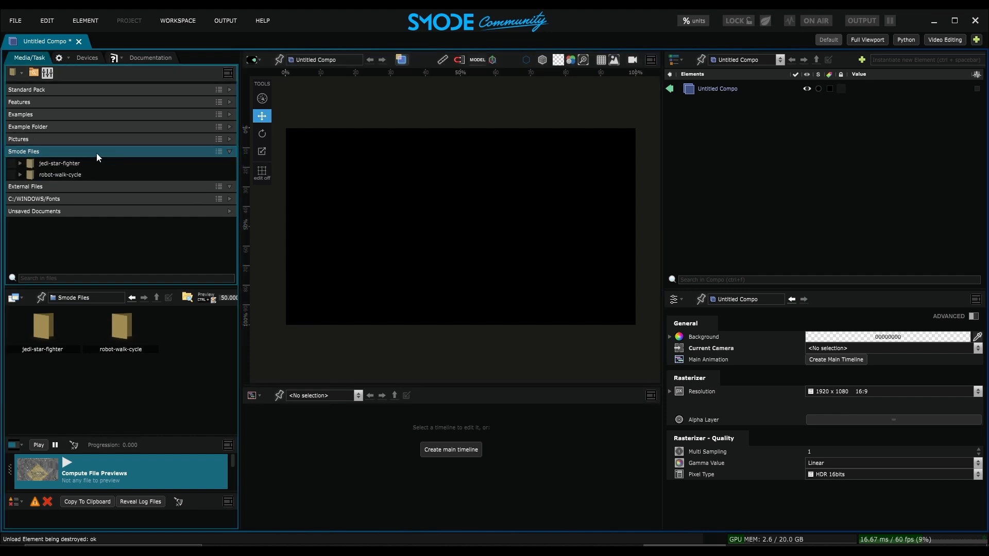
pyautogui.click(41, 165)
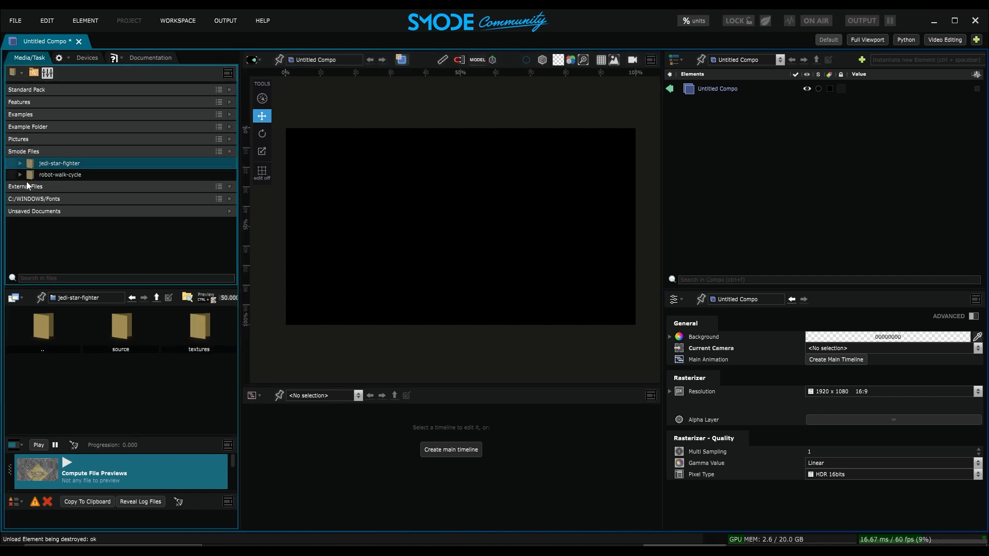
pyautogui.doubleClick(133, 334)
pyautogui.doubleClick(125, 331)
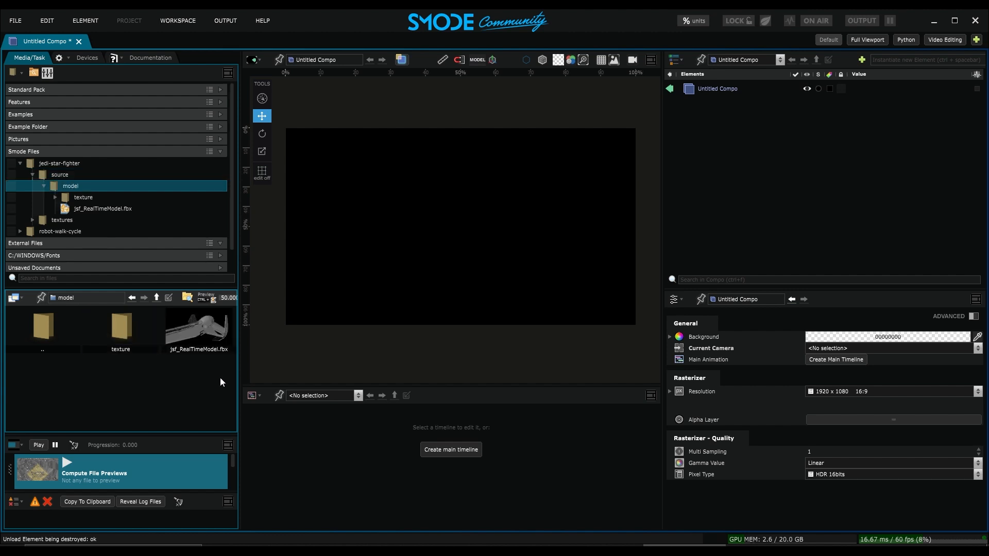
pyautogui.click(175, 338)
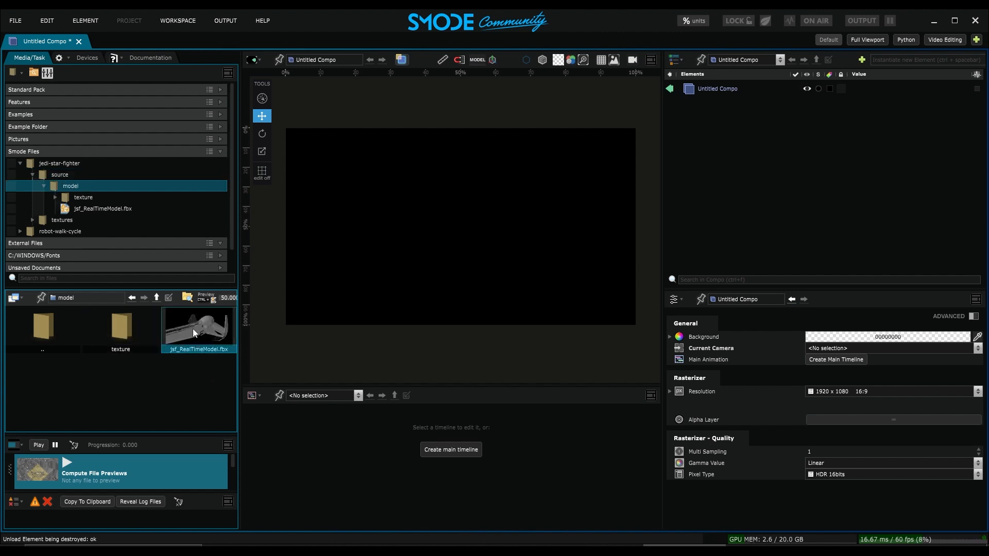
pyautogui.moveTo(193, 330); pyautogui.dragTo(771, 141)
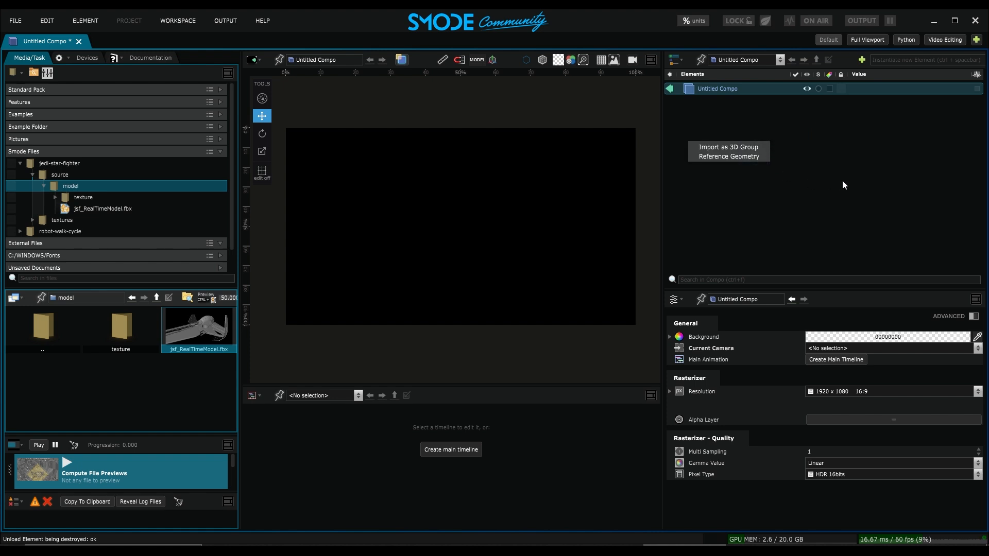
pyautogui.click(738, 146)
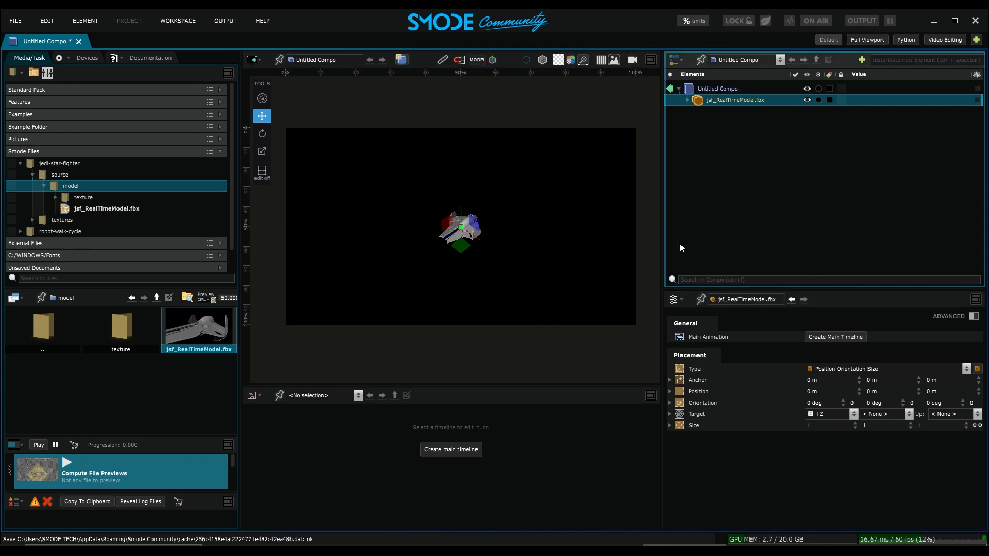
# Switch the viewport to the free 3D view and pan, orbit and zoom around the starfighter
pyautogui.click(401, 60)
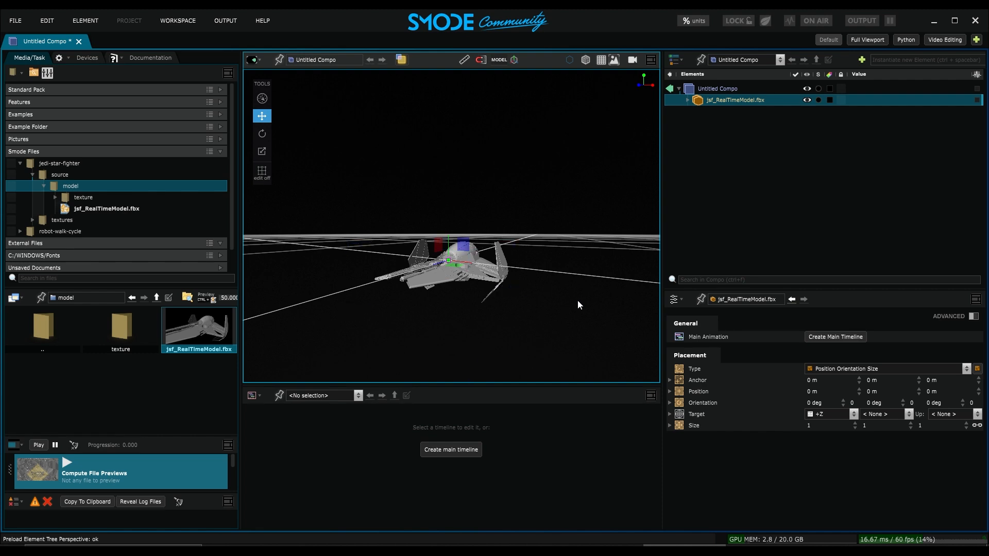
pyautogui.scroll(-3, 561, 262)
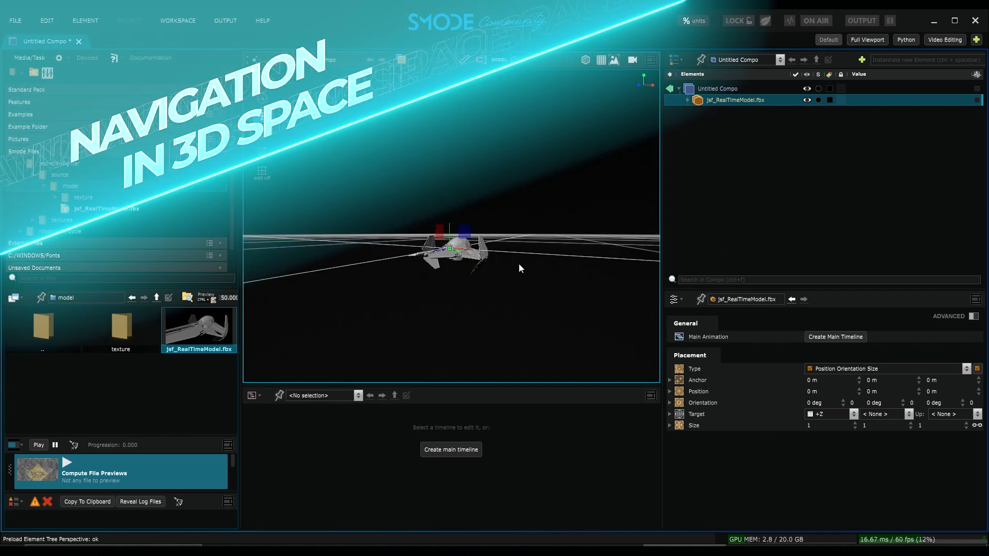
pyautogui.moveTo(479, 284); pyautogui.dragTo(601, 297, button='middle')
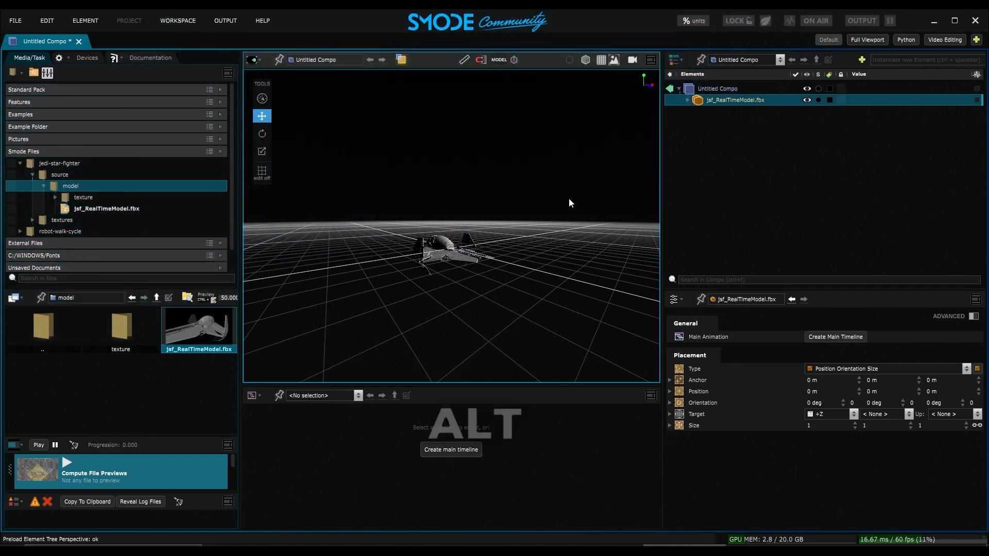
pyautogui.keyDown('alt'); pyautogui.moveTo(569, 198); pyautogui.dragTo(505, 250); pyautogui.keyUp('alt')
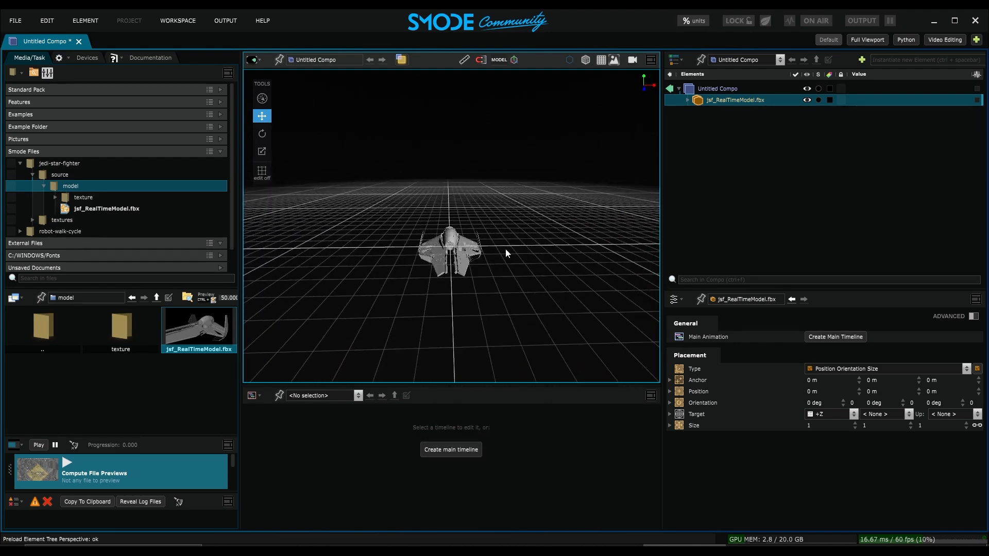
pyautogui.scroll(5, 506, 271)
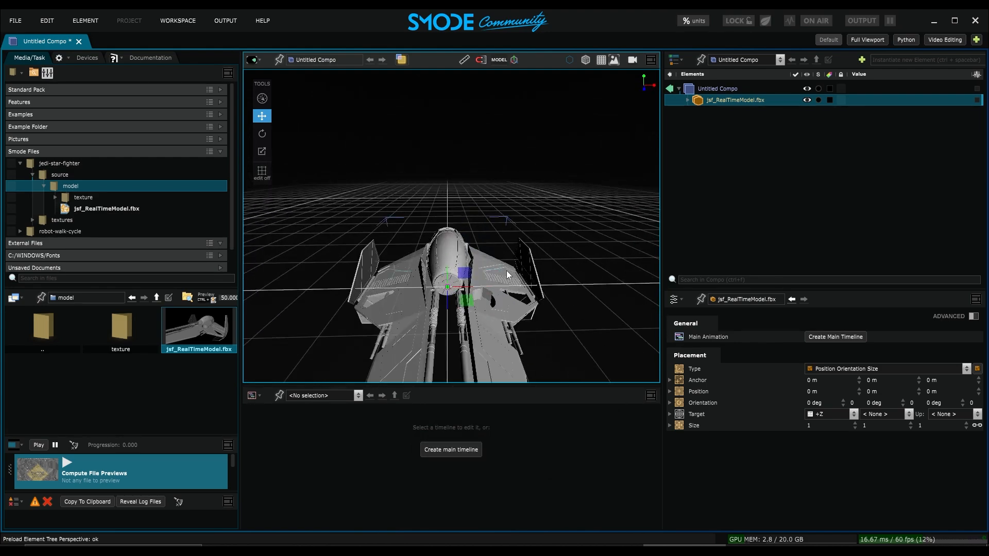
pyautogui.scroll(-4, 506, 270)
pyautogui.scroll(3, 511, 270)
pyautogui.scroll(-2, 512, 271)
pyautogui.keyDown('alt'); pyautogui.moveTo(512, 271); pyautogui.dragTo(463, 236); pyautogui.keyUp('alt')
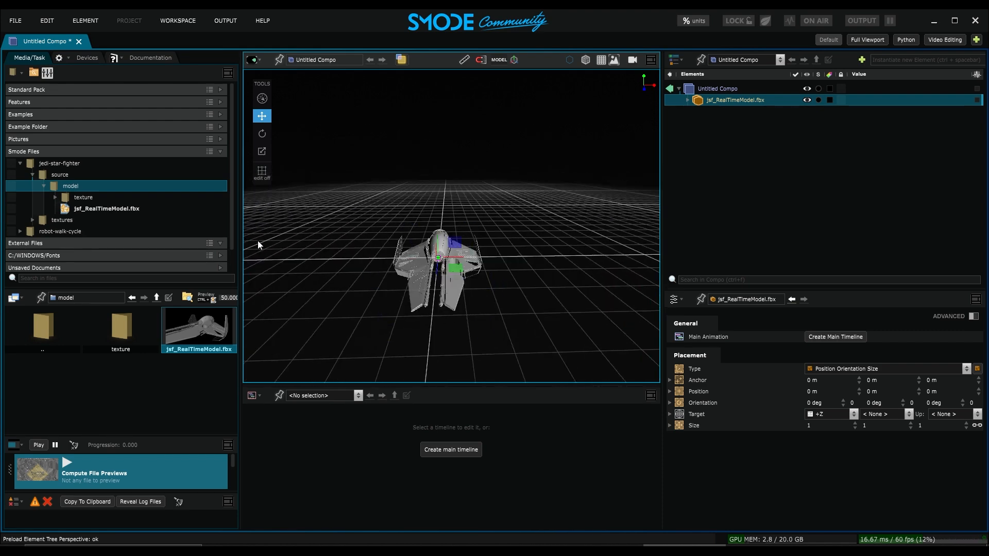
# Open the model's texture folder and preview the auxielleryMat texture files
pyautogui.click(84, 198)
pyautogui.click(56, 197)
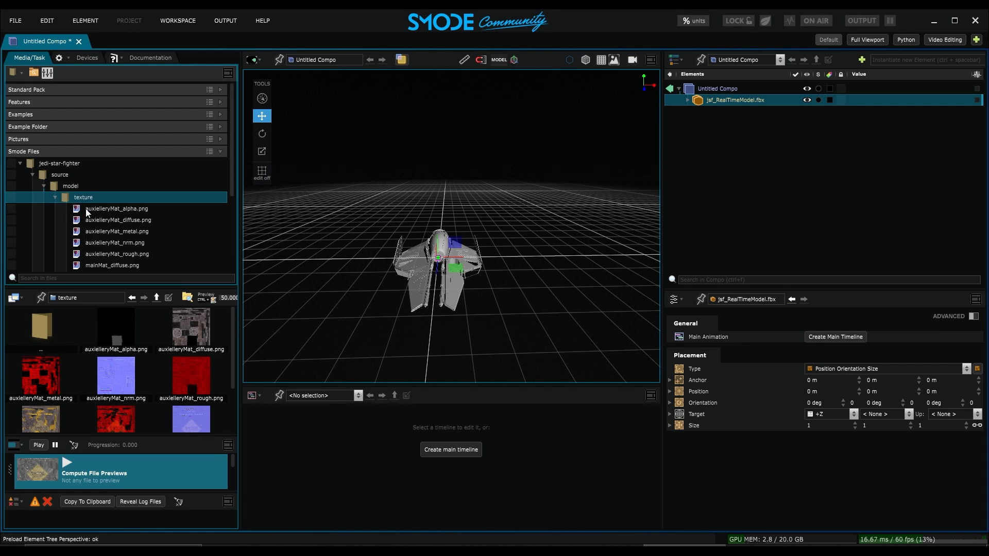
pyautogui.click(89, 210)
pyautogui.click(94, 221)
pyautogui.click(101, 242)
pyautogui.click(99, 212)
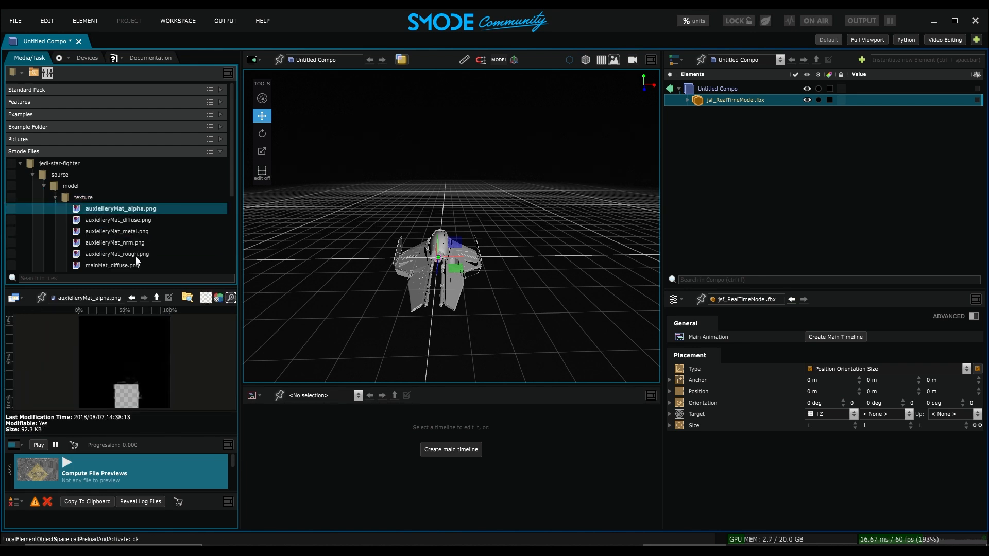
pyautogui.click(55, 198)
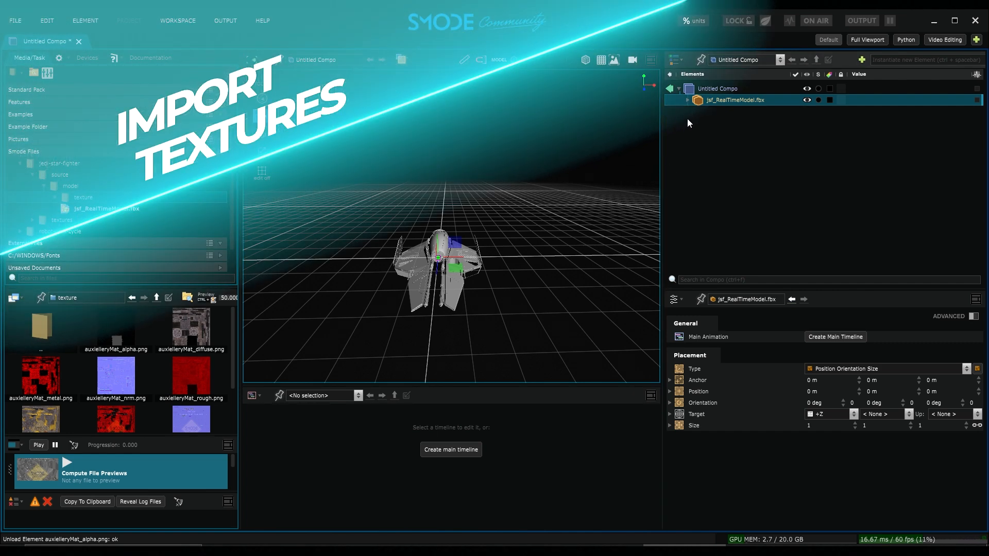
# Expand the imported model and toggle the visibility of its aux and main parts to identify them
pyautogui.click(687, 100)
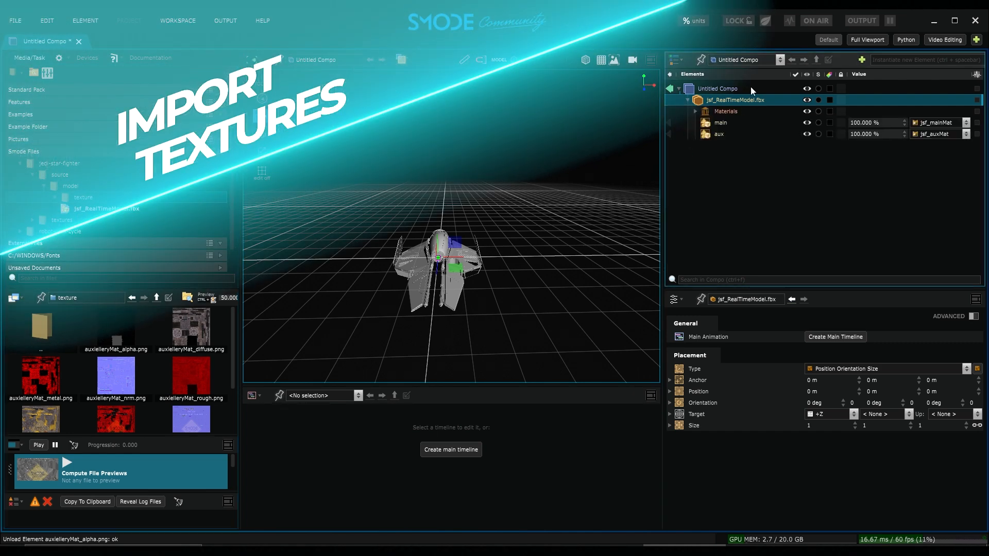
pyautogui.click(710, 137)
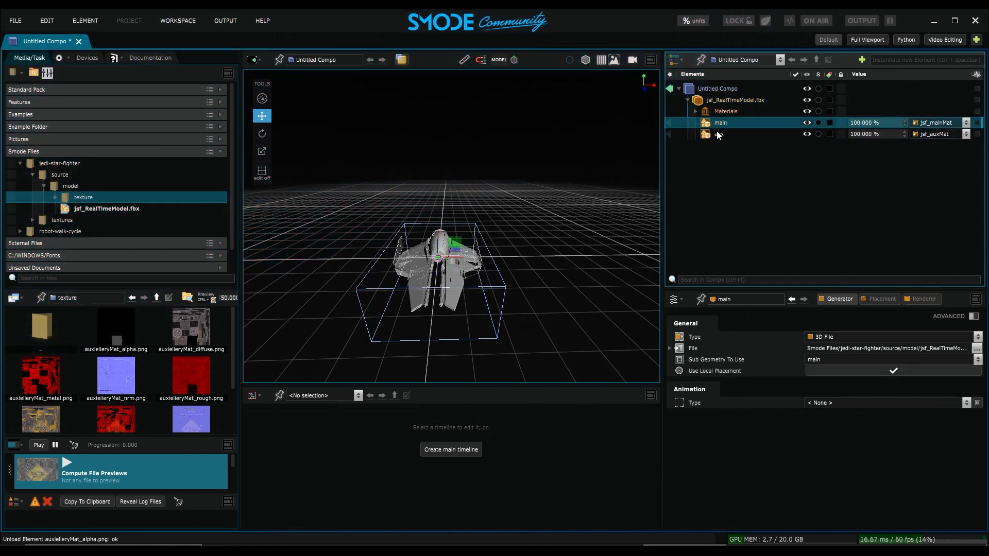
pyautogui.click(807, 134)
pyautogui.click(807, 134)
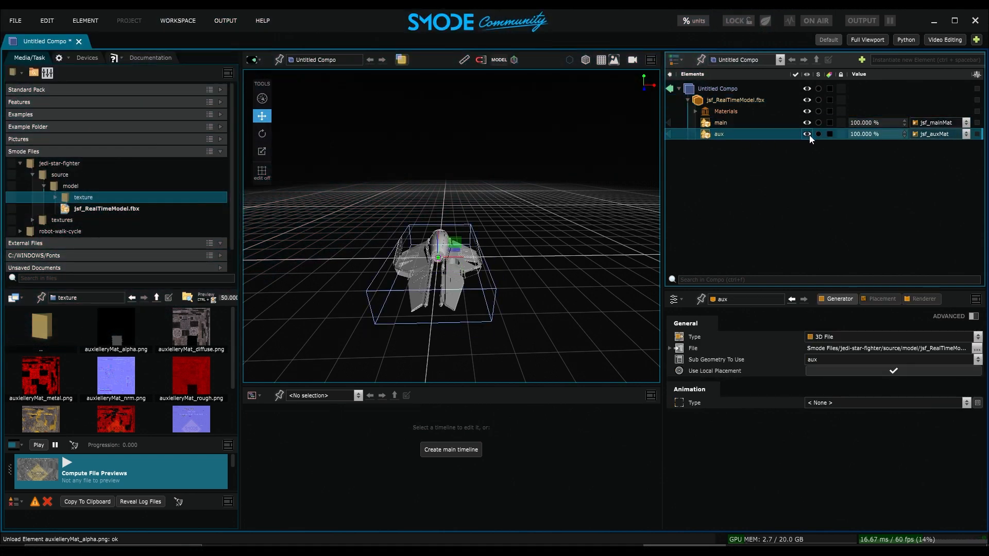
pyautogui.click(807, 123)
pyautogui.click(807, 122)
pyautogui.click(736, 112)
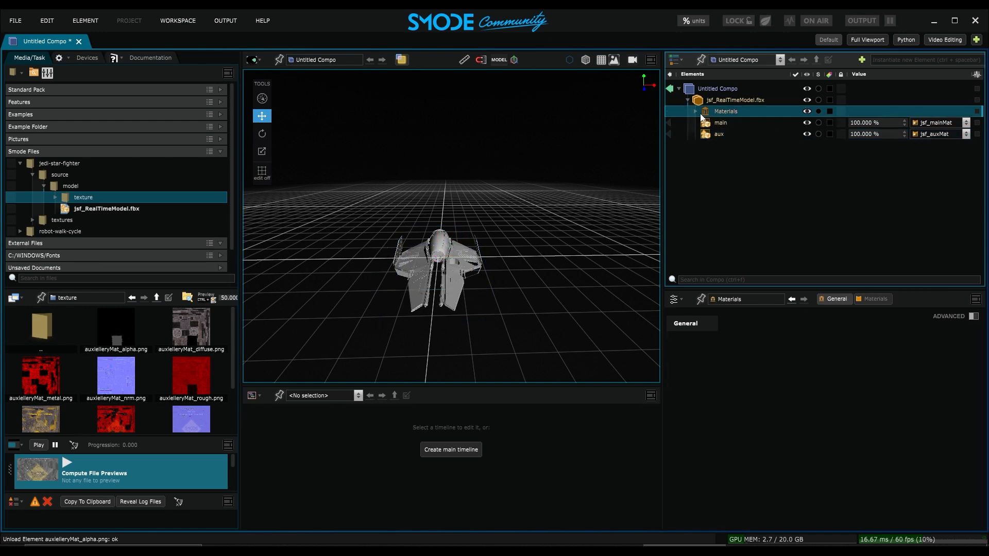
# Expand the Materials group to examine the channels of jsf_mainMat and jsf_auxMat
pyautogui.click(695, 111)
pyautogui.click(726, 125)
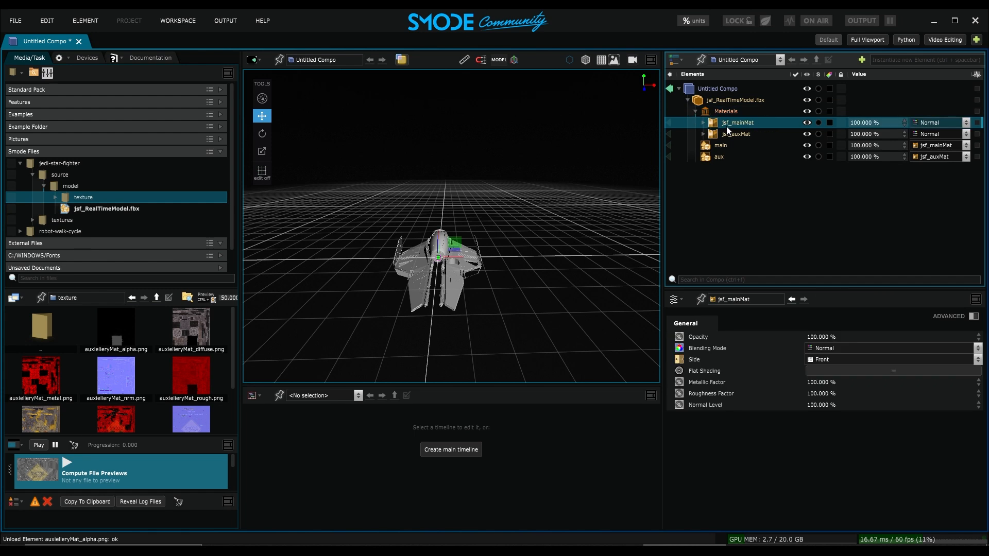
pyautogui.click(703, 124)
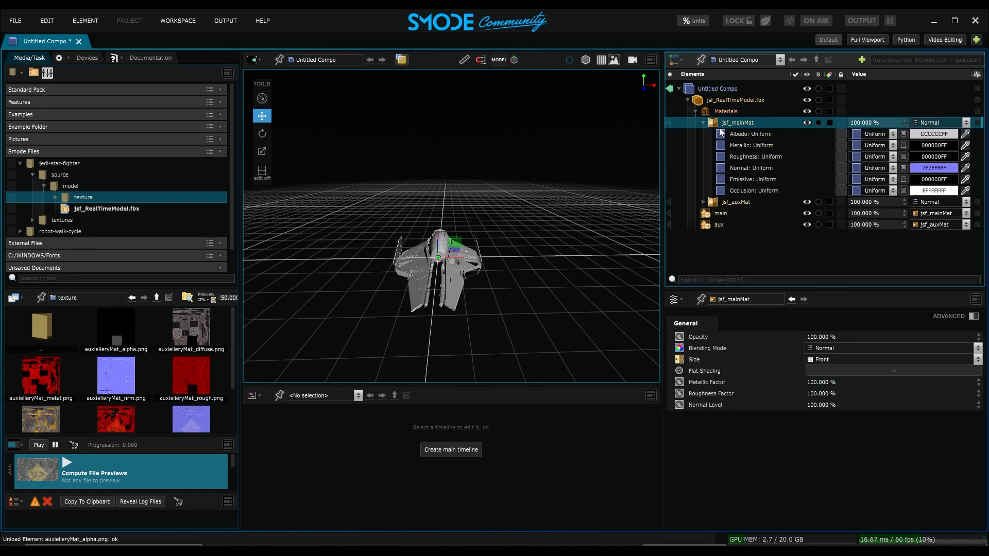
pyautogui.click(703, 202)
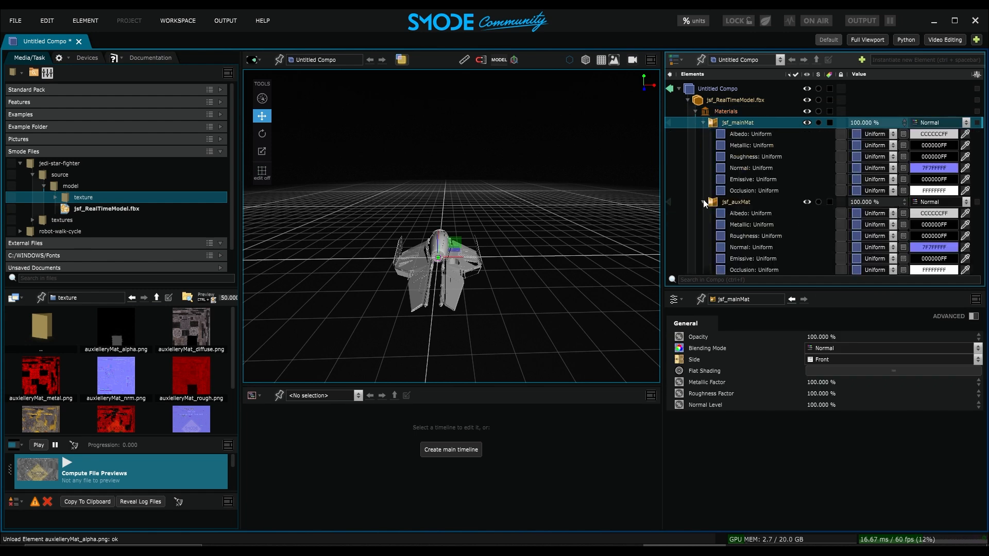
pyautogui.scroll(-1, 742, 180)
pyautogui.scroll(-1, 726, 221)
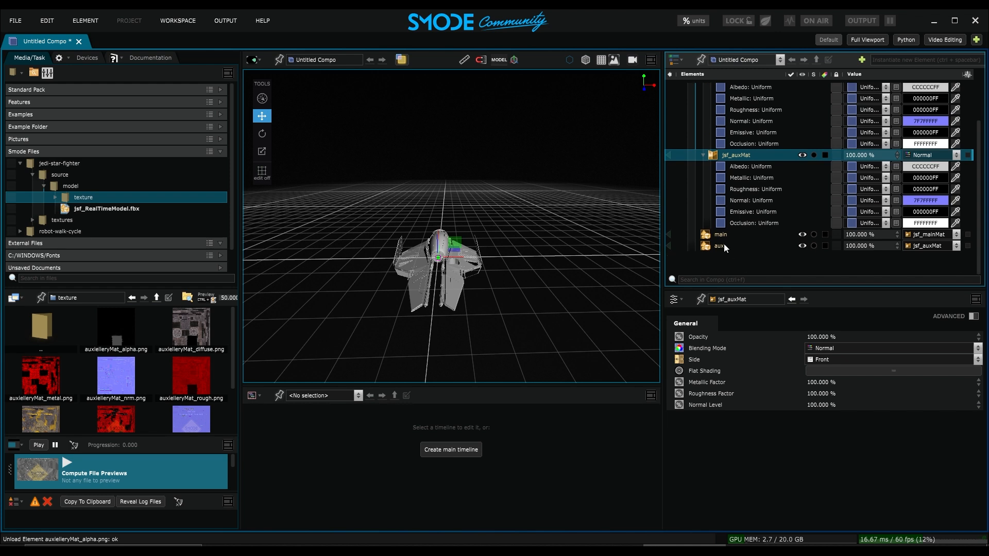
# Check the renderer reference of the main geometry and follow it to its material
pyautogui.click(721, 237)
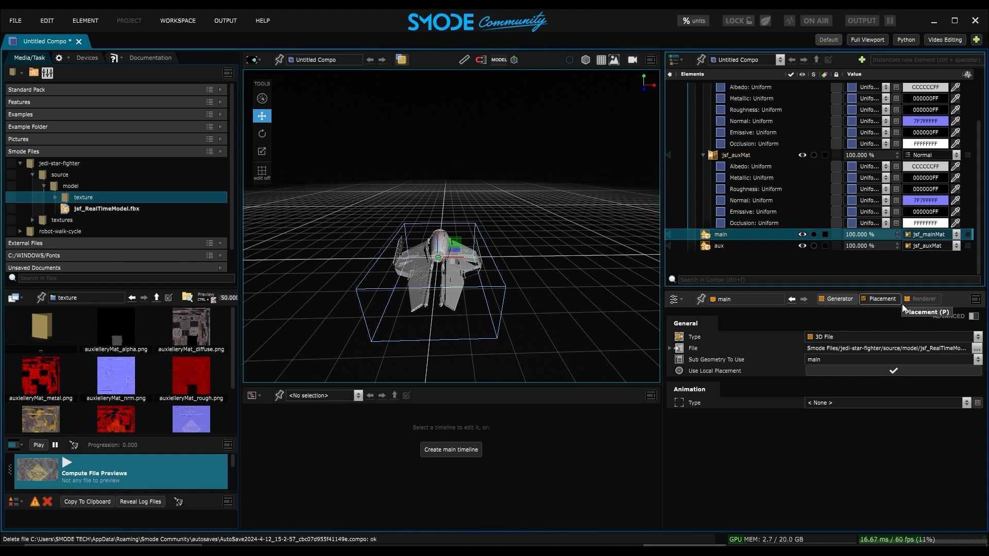
pyautogui.click(933, 302)
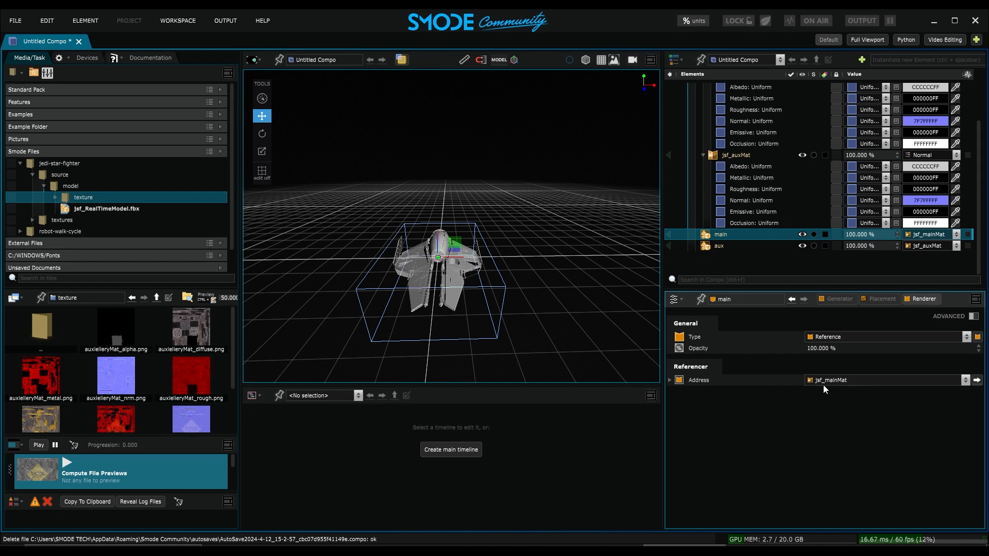
pyautogui.click(977, 380)
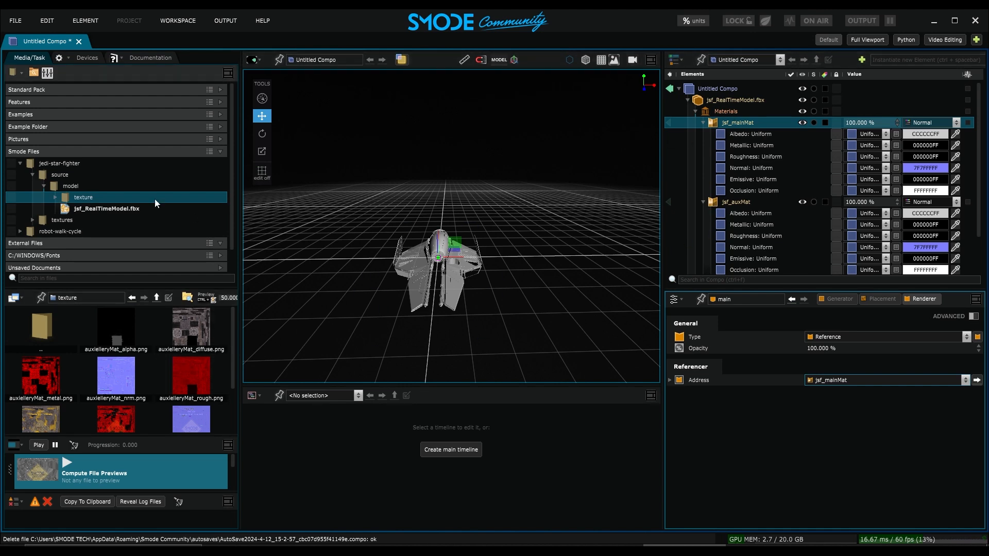
# Assign the mainMat diffuse, metal, nrm and rough textures to jsf_mainMat's Albedo, Metallic, Normal and Roughness channels
pyautogui.scroll(-1, 129, 379)
pyautogui.moveTo(129, 378); pyautogui.dragTo(749, 125)
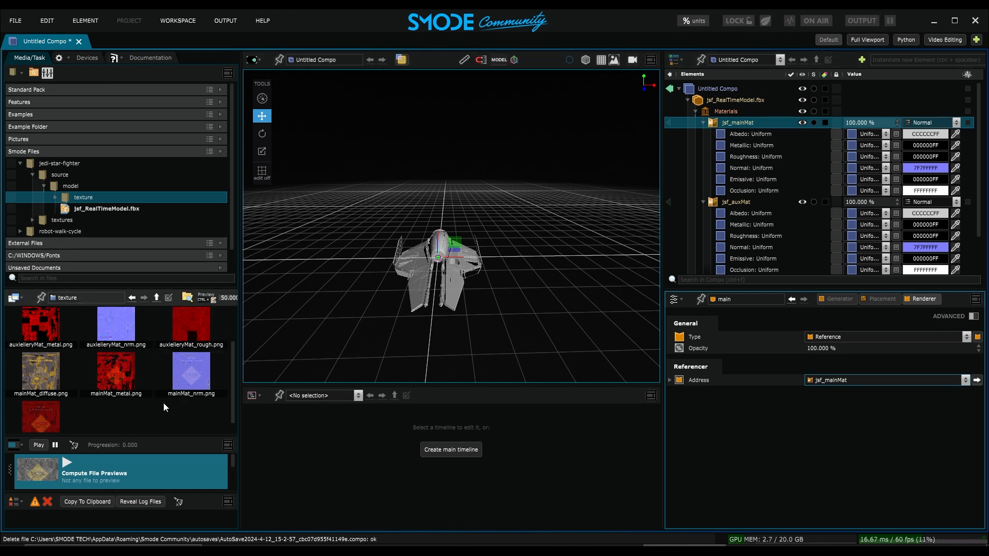
pyautogui.click(56, 384)
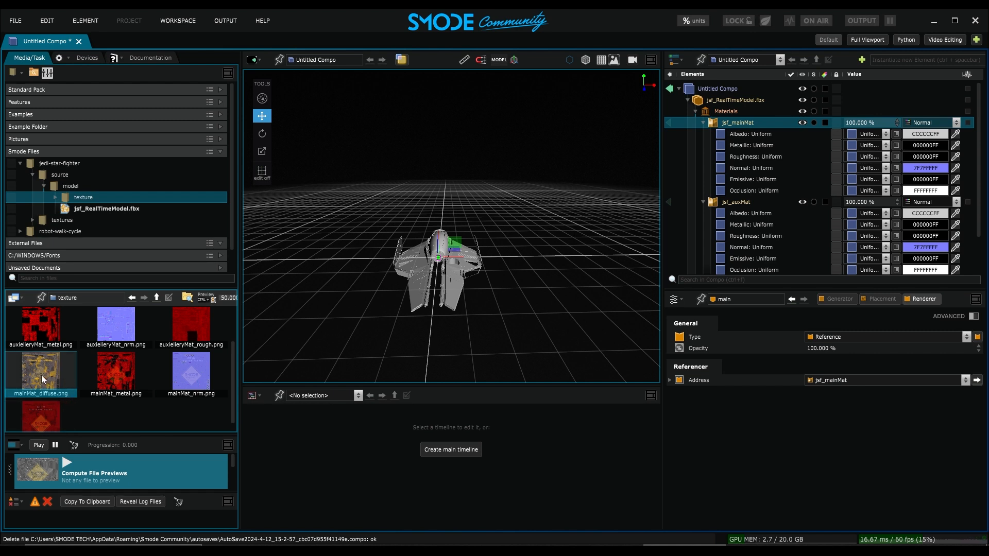
pyautogui.keyDown('alt'); pyautogui.moveTo(41, 375); pyautogui.dragTo(744, 137); pyautogui.keyUp('alt')
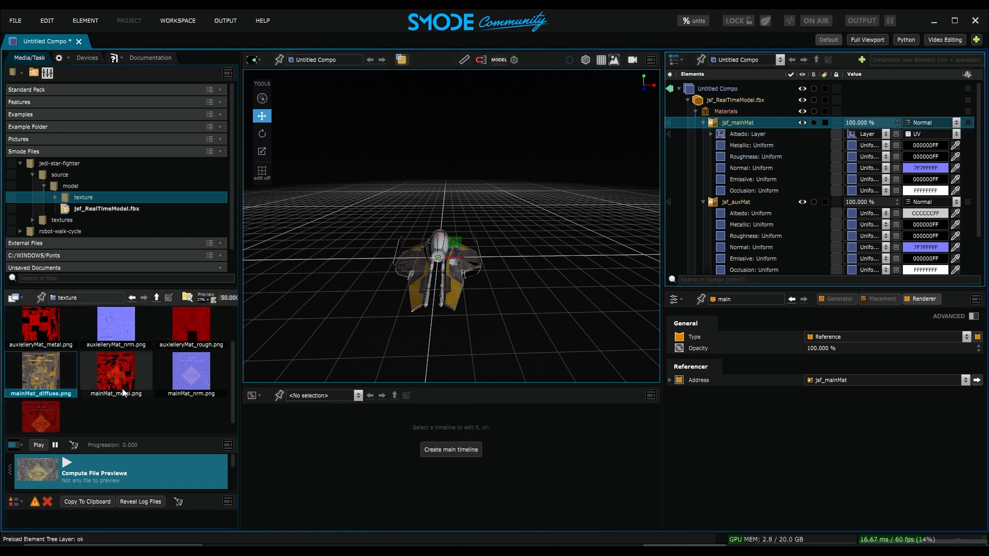
pyautogui.moveTo(113, 378); pyautogui.dragTo(747, 145)
pyautogui.moveTo(191, 371); pyautogui.dragTo(749, 168)
pyautogui.scroll(-1, 139, 388)
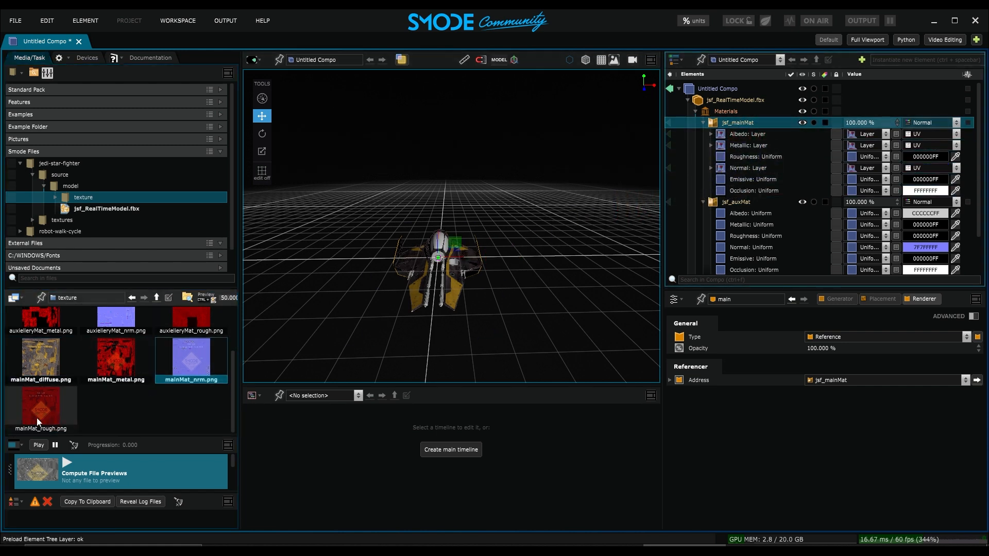
pyautogui.moveTo(36, 418); pyautogui.dragTo(752, 159)
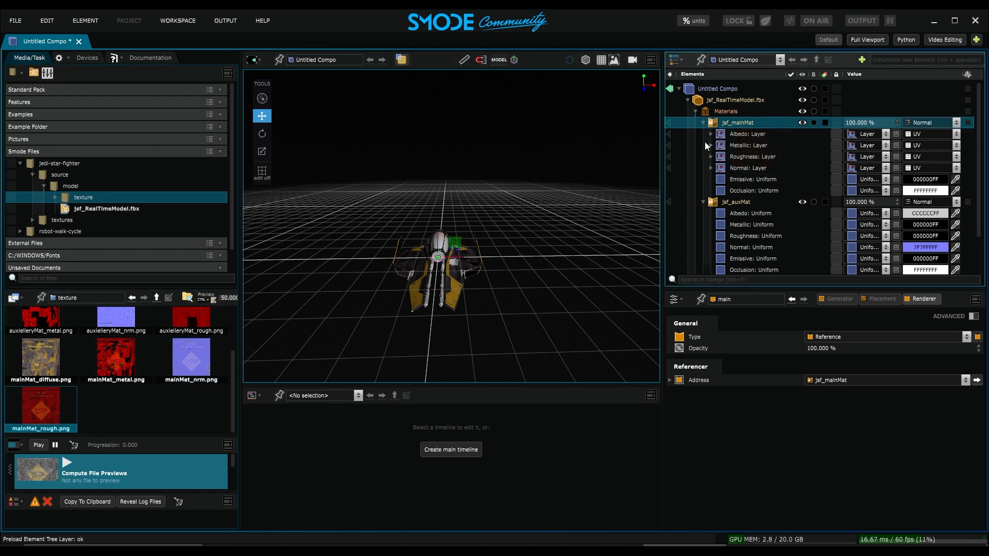
# Collapse the jsf_mainMat channels and check which material the aux geometry's renderer references
pyautogui.click(702, 124)
pyautogui.click(747, 133)
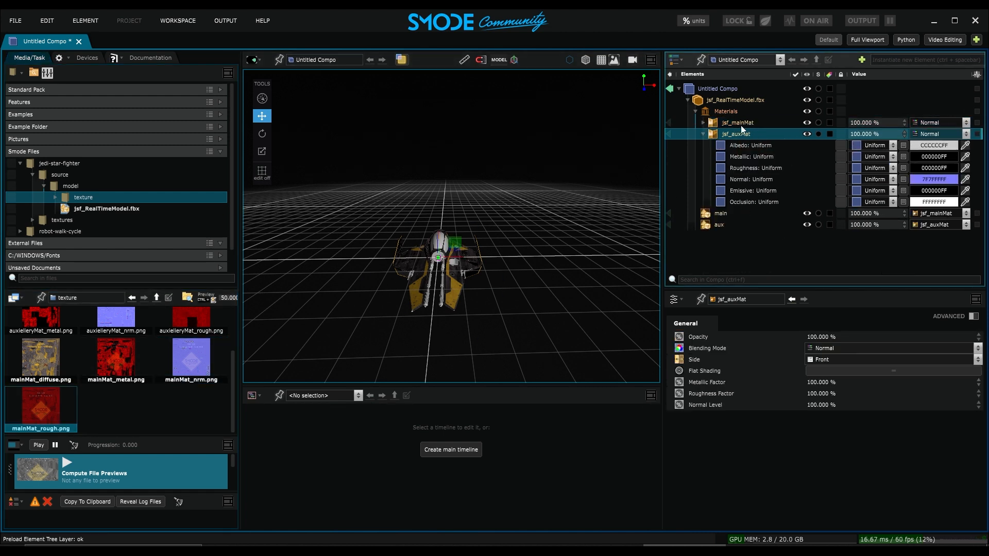
pyautogui.click(726, 226)
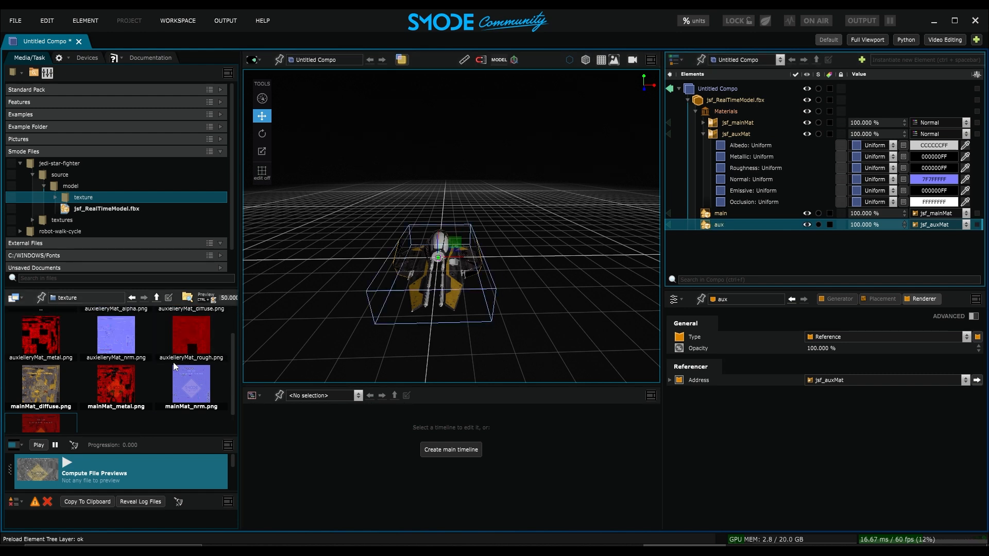
# Assign the auxielleryMat diffuse, metal, nrm and rough textures to jsf_auxMat's Albedo, Metallic, Normal and Roughness channels
pyautogui.scroll(2, 155, 360)
pyautogui.click(172, 350)
pyautogui.moveTo(172, 349); pyautogui.dragTo(749, 149)
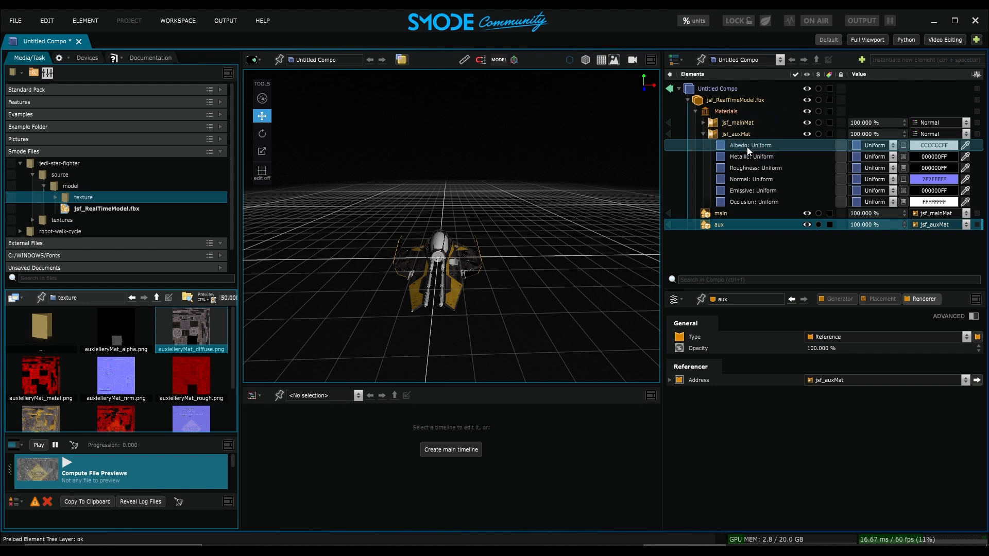
pyautogui.click(49, 392)
pyautogui.moveTo(49, 391); pyautogui.dragTo(758, 161)
pyautogui.moveTo(121, 379); pyautogui.dragTo(741, 179)
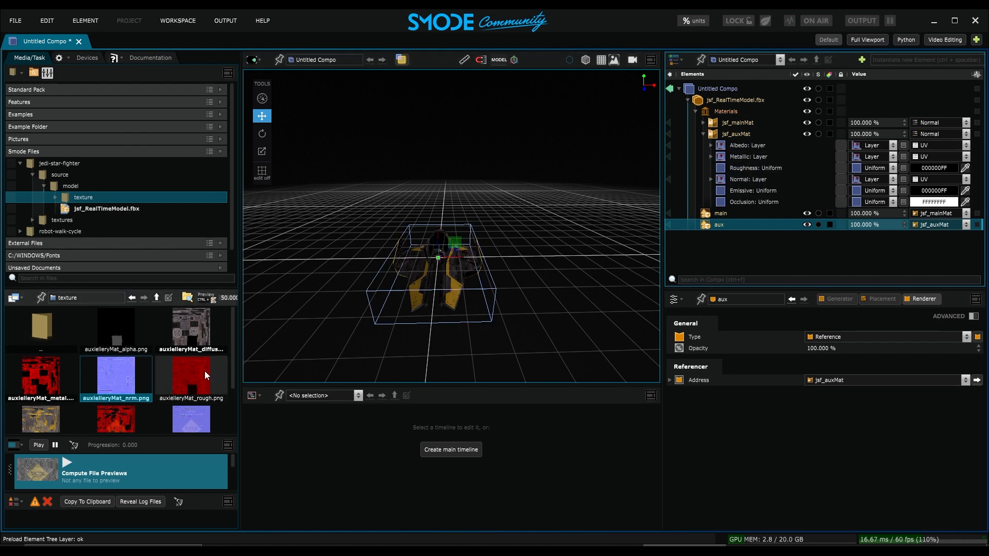
pyautogui.moveTo(191, 377); pyautogui.dragTo(752, 168)
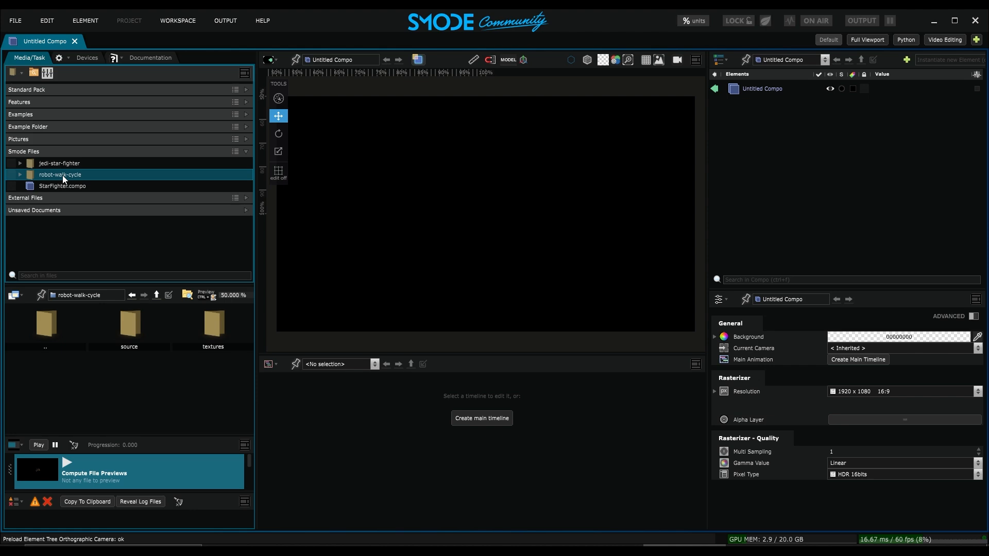
# Import MIlitaryRobotWalk.fbx from the source folder of robot-walk-cycle into the untitled composition
pyautogui.click(20, 175)
pyautogui.click(55, 186)
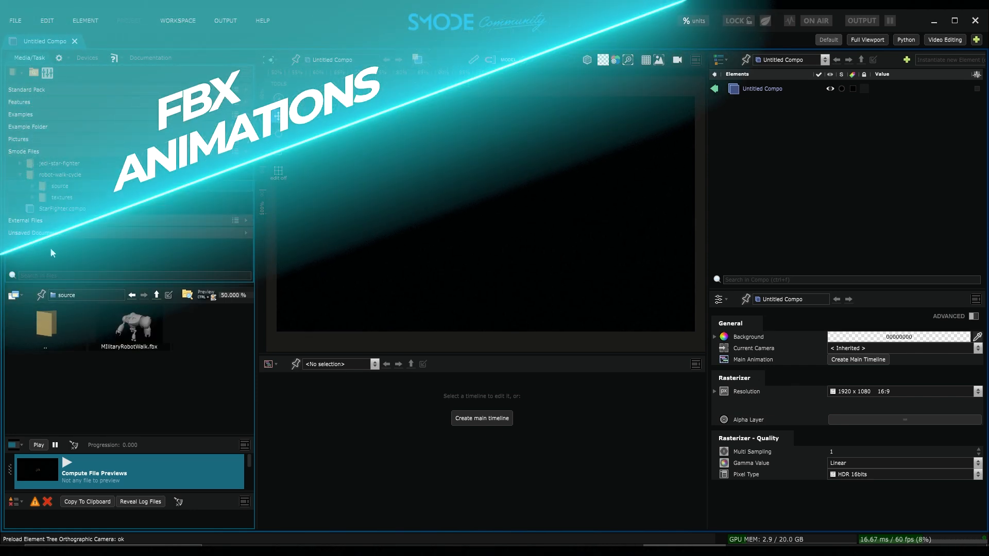
pyautogui.click(136, 324)
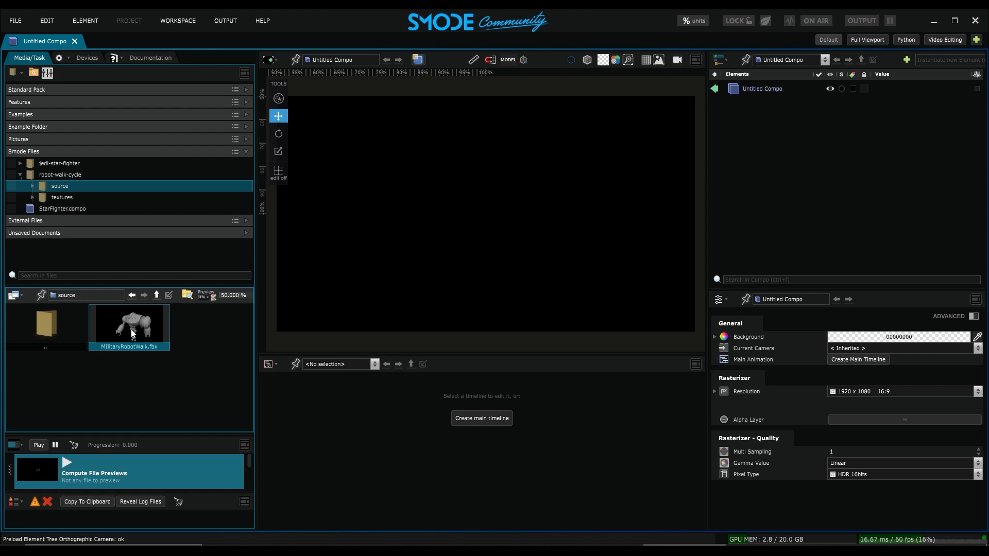
pyautogui.moveTo(131, 332); pyautogui.dragTo(762, 133)
pyautogui.click(729, 139)
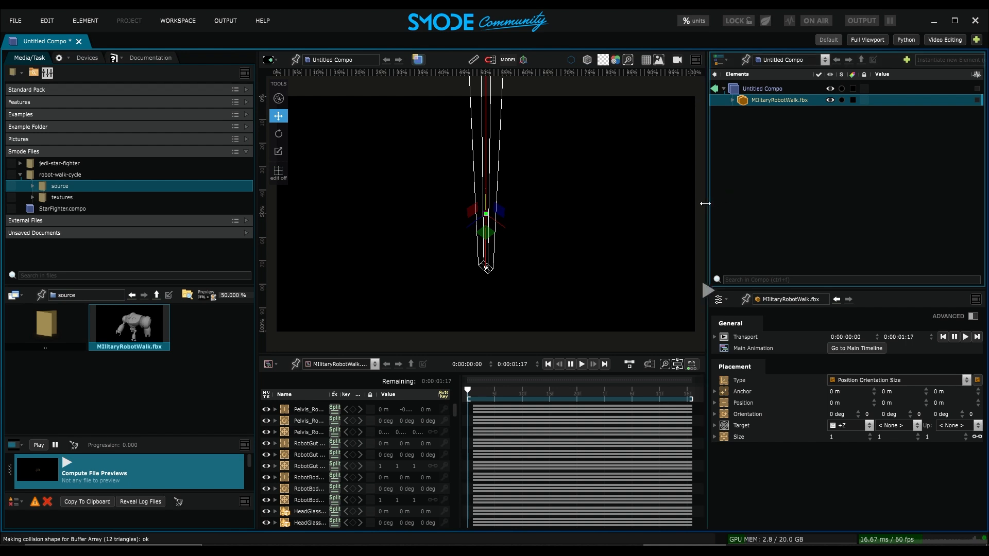
# Switch the viewport to the free perspective view and expand the imported robot model's elements
pyautogui.click(527, 295)
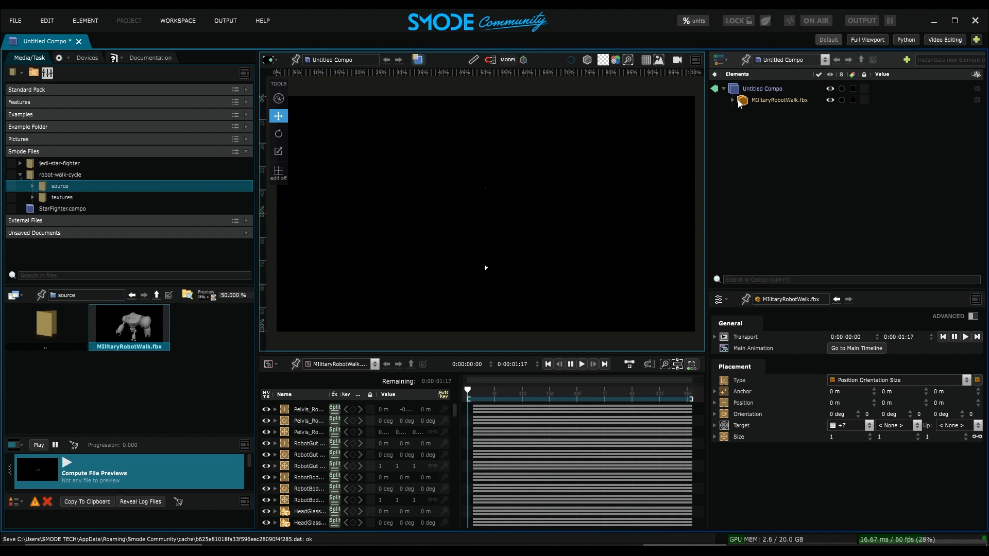
pyautogui.click(420, 62)
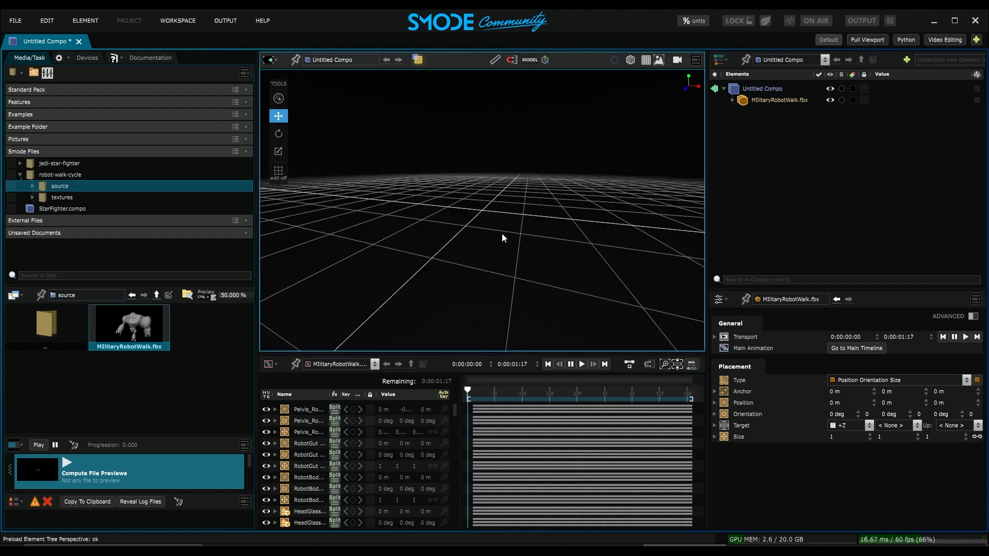
pyautogui.click(750, 101)
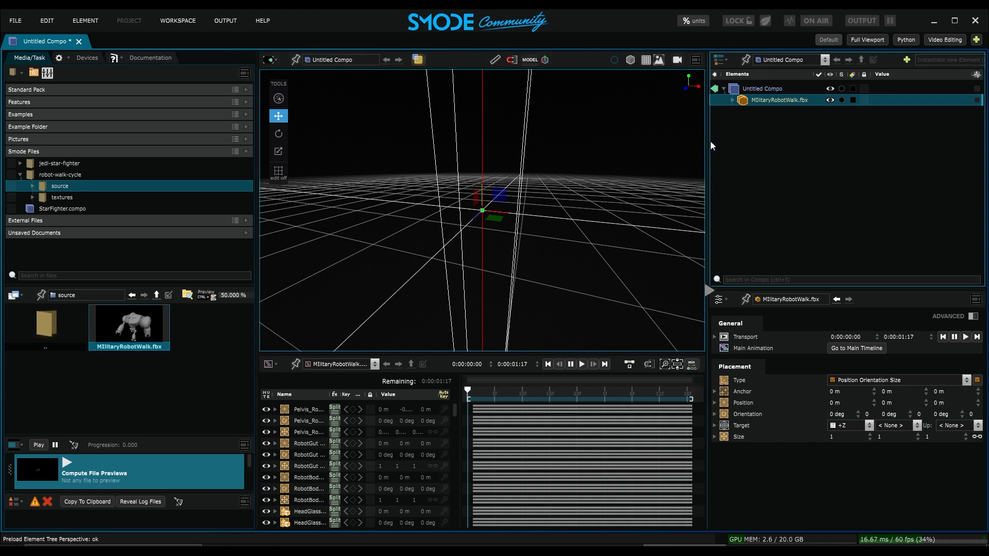
pyautogui.click(731, 100)
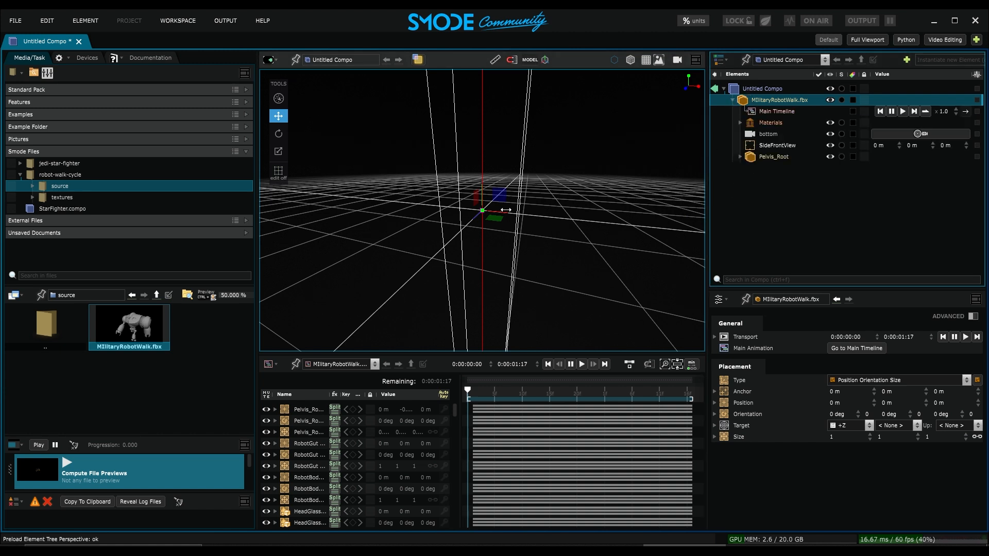
# Delete the bottom camera and the SideFrontView element from the robot model
pyautogui.click(770, 134)
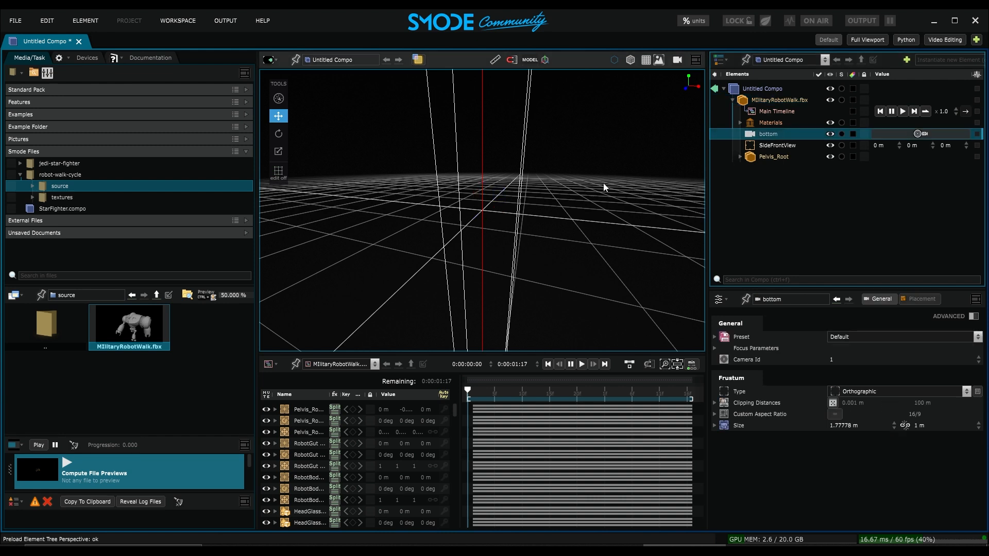
pyautogui.moveTo(546, 203); pyautogui.dragTo(526, 228, button='middle')
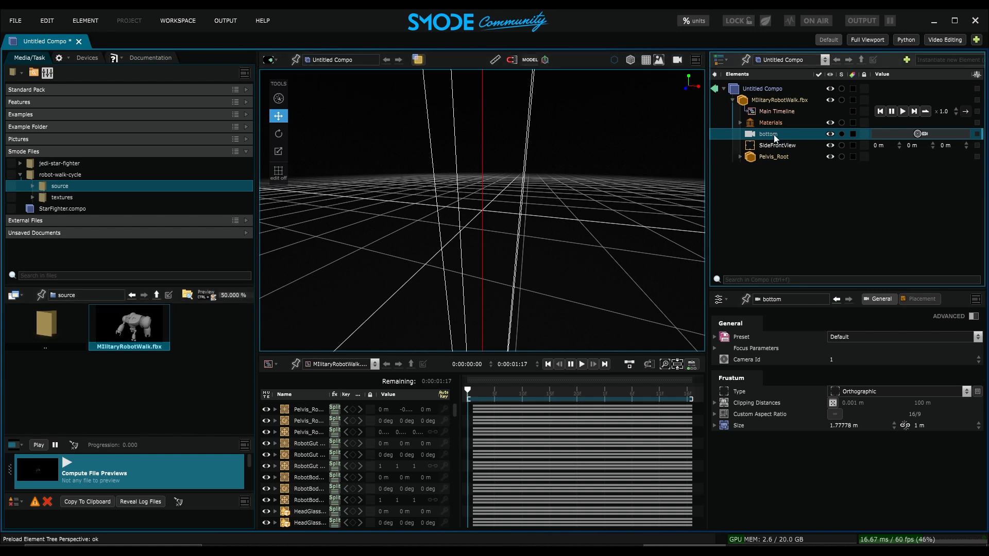
pyautogui.press('Delete')
pyautogui.press('Return')
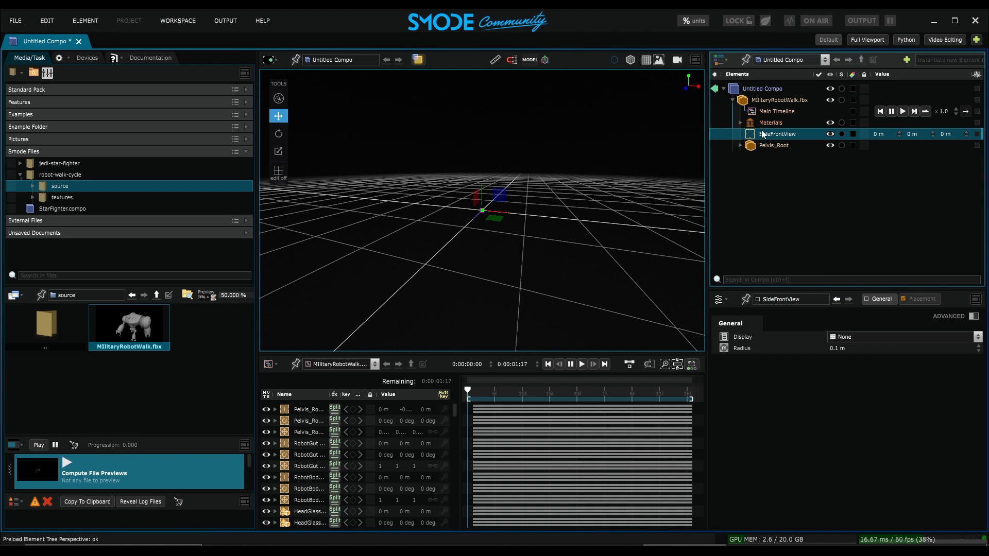
pyautogui.press('Delete')
pyautogui.press('Return')
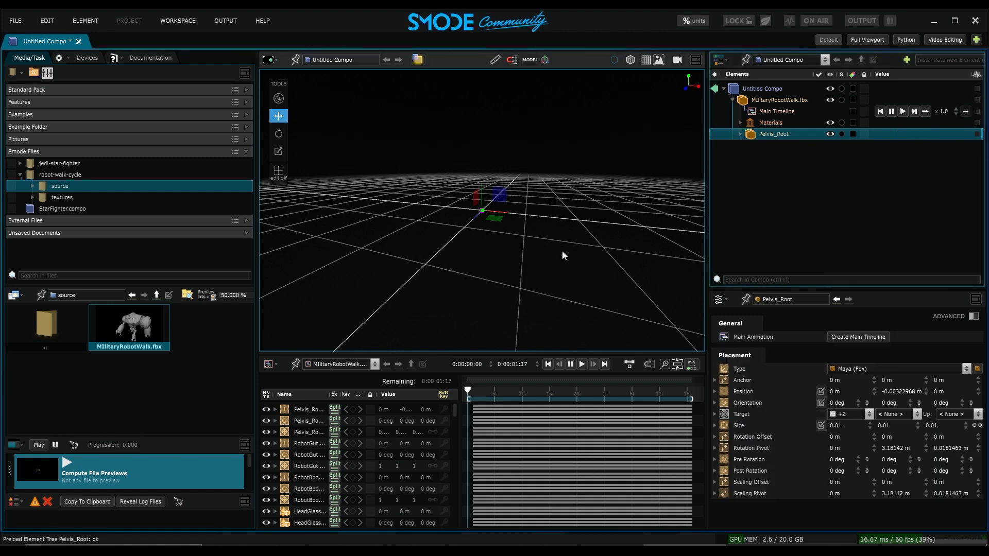
# Expand Pelvis_Root and its Hip and RobotGut groups to examine the robot's hierarchy, then collapse it
pyautogui.click(740, 134)
pyautogui.click(753, 168)
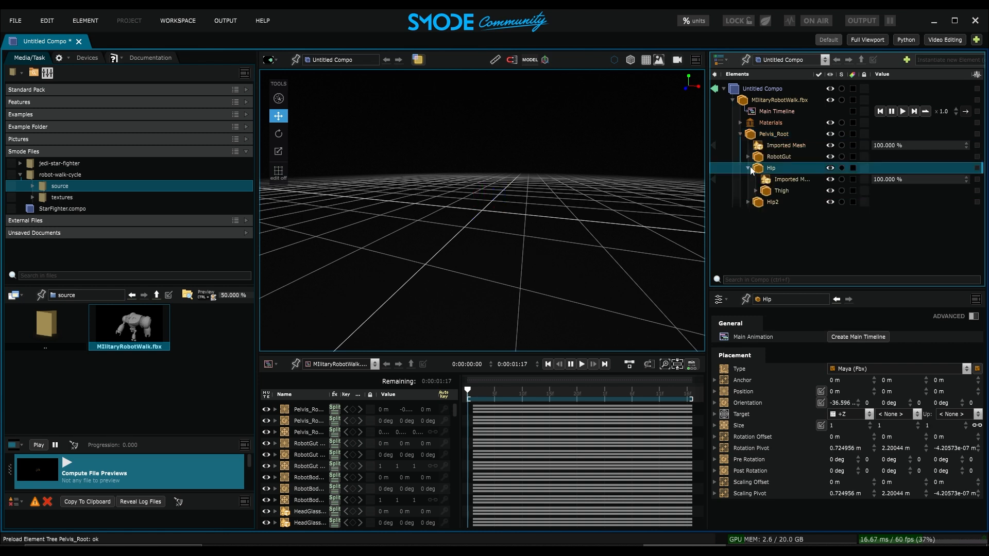
pyautogui.click(748, 157)
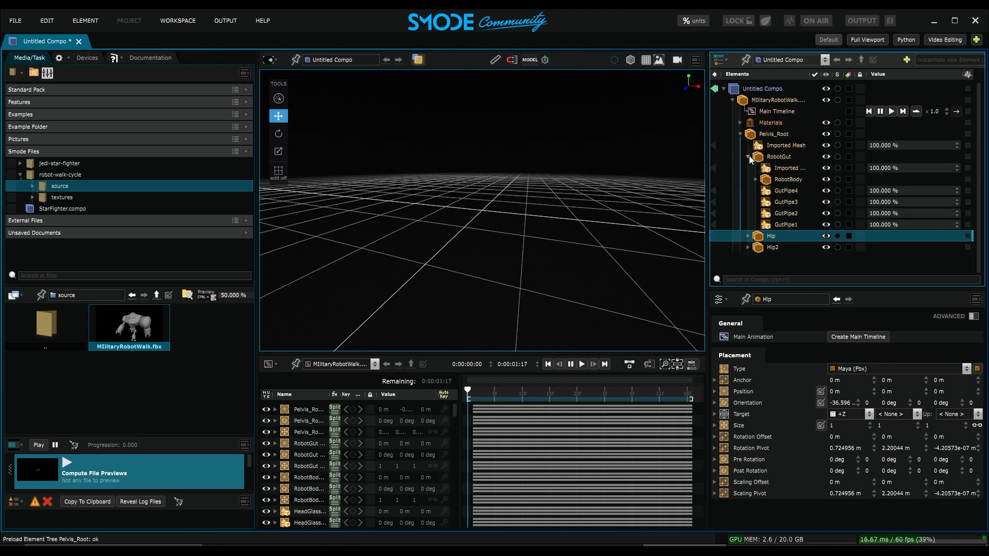
pyautogui.click(748, 156)
pyautogui.click(740, 134)
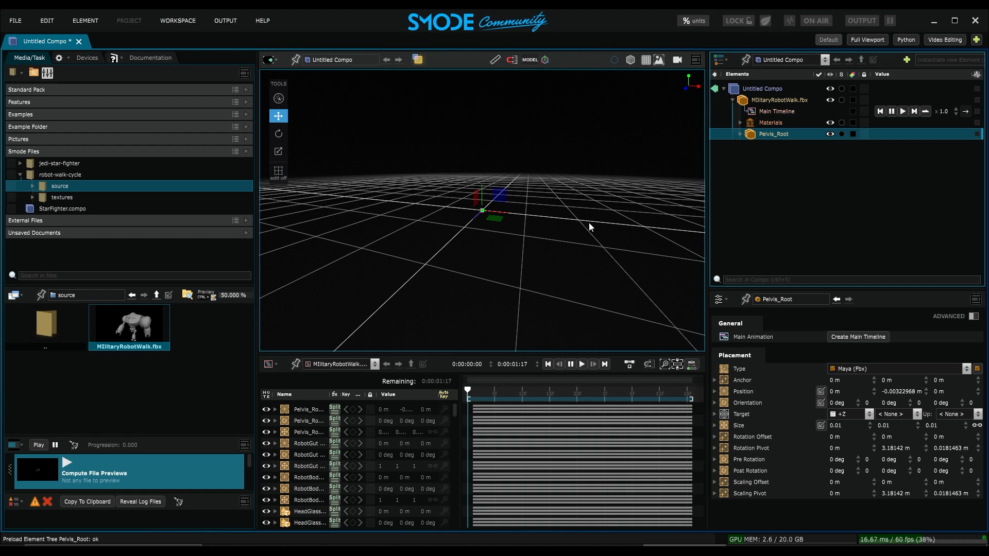
# Set the robot model's uniform size to 2.07 and its Y anchor to 3.14 m
pyautogui.moveTo(613, 211); pyautogui.dragTo(555, 231, button='middle')
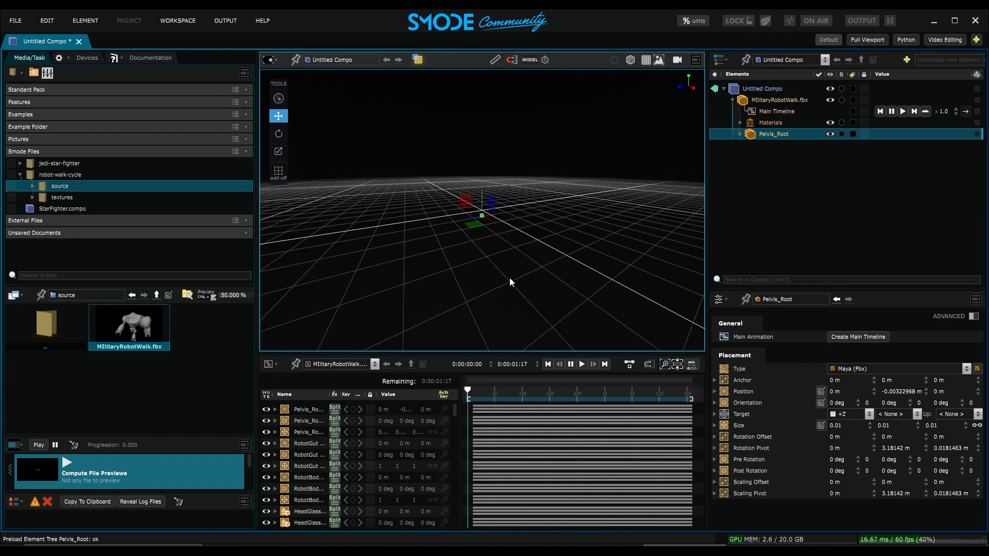
pyautogui.moveTo(508, 255); pyautogui.dragTo(499, 246, button='middle')
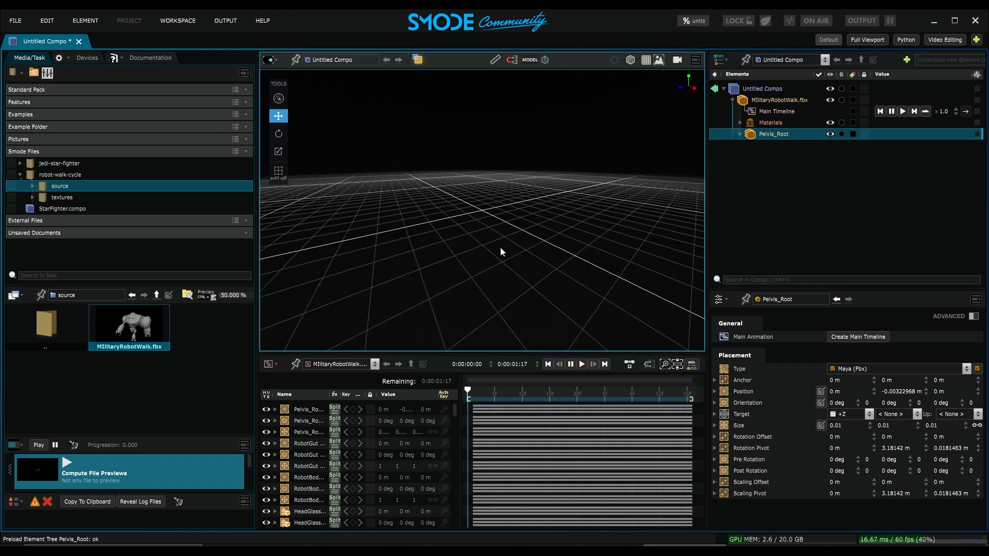
pyautogui.click(781, 101)
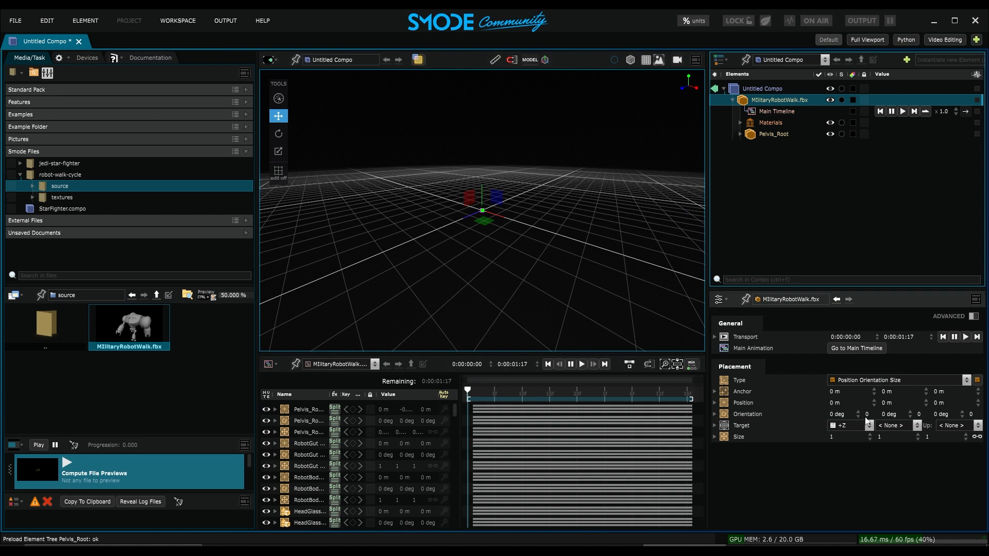
pyautogui.moveTo(897, 436)
pyautogui.mouseDown()
pyautogui.moveTo(906, 437)
pyautogui.moveTo(879, 437)
pyautogui.mouseUp()
pyautogui.moveTo(901, 392); pyautogui.dragTo(905, 392)
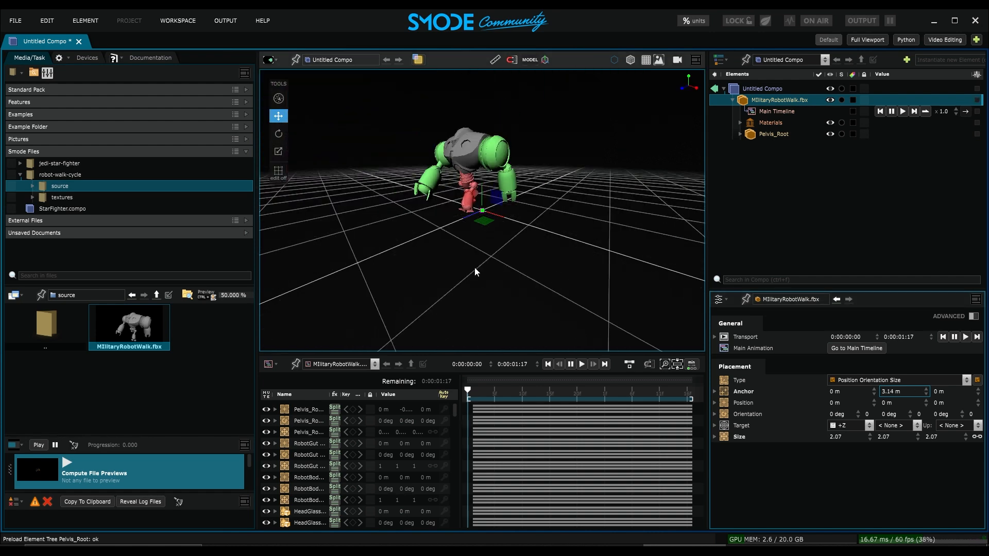
pyautogui.moveTo(508, 267); pyautogui.dragTo(644, 227, button='middle')
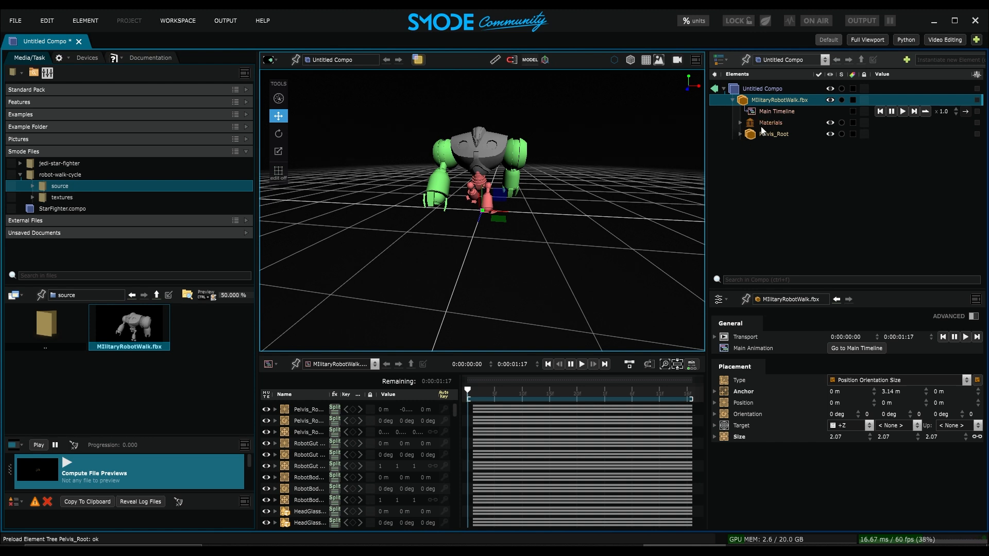
# Play the robot's Main Timeline, enable Looping for it and play the walk animation again
pyautogui.click(759, 112)
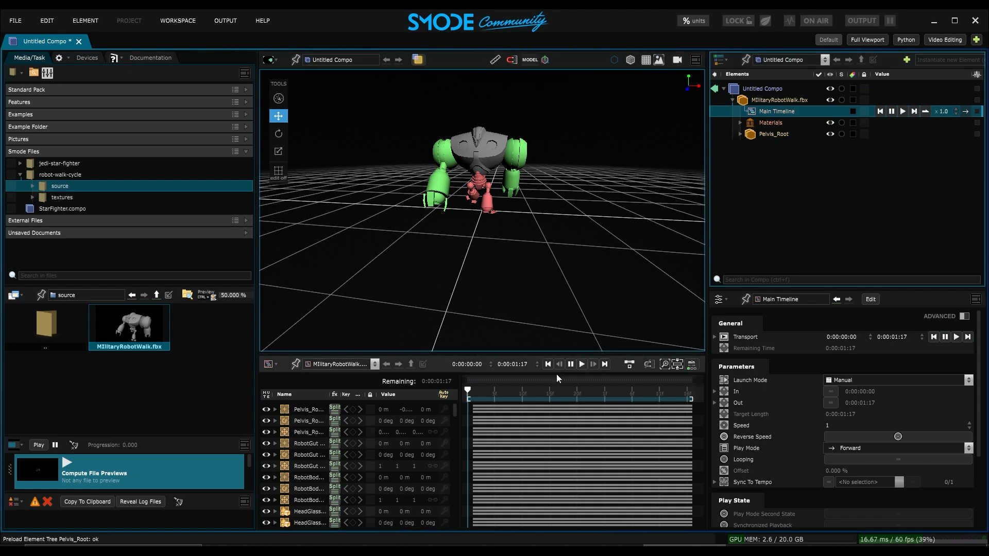
pyautogui.click(581, 364)
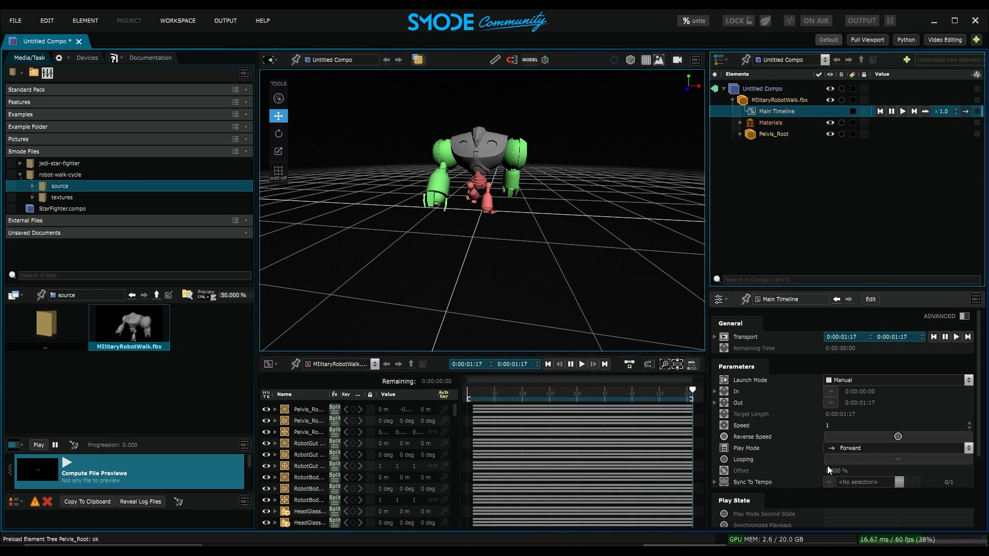
pyautogui.click(883, 461)
pyautogui.click(956, 338)
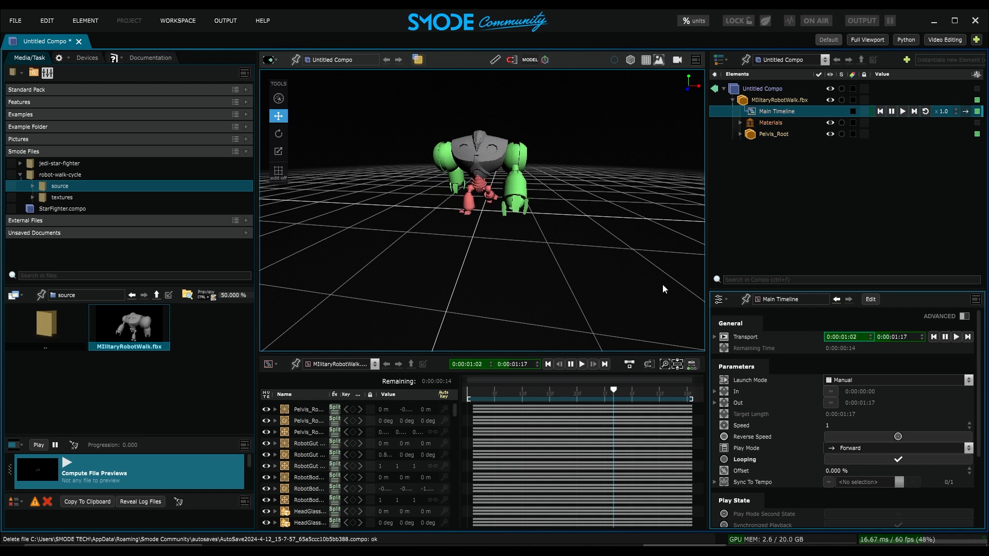
# Assign the robot textures to their matching material channels, starting with Arms_albedo.jpg on Arms Albedo, and return the viewport to the composition view
pyautogui.click(75, 196)
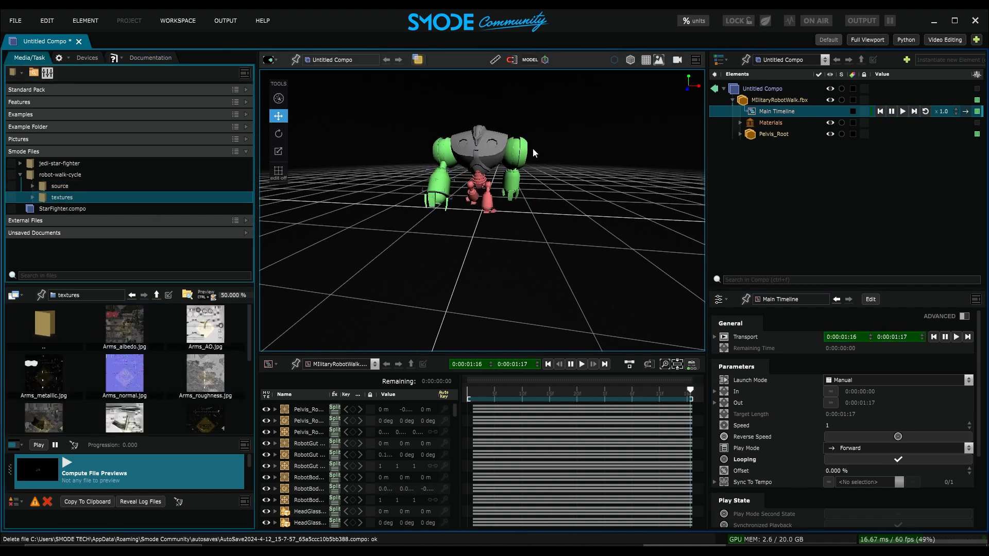
pyautogui.click(740, 122)
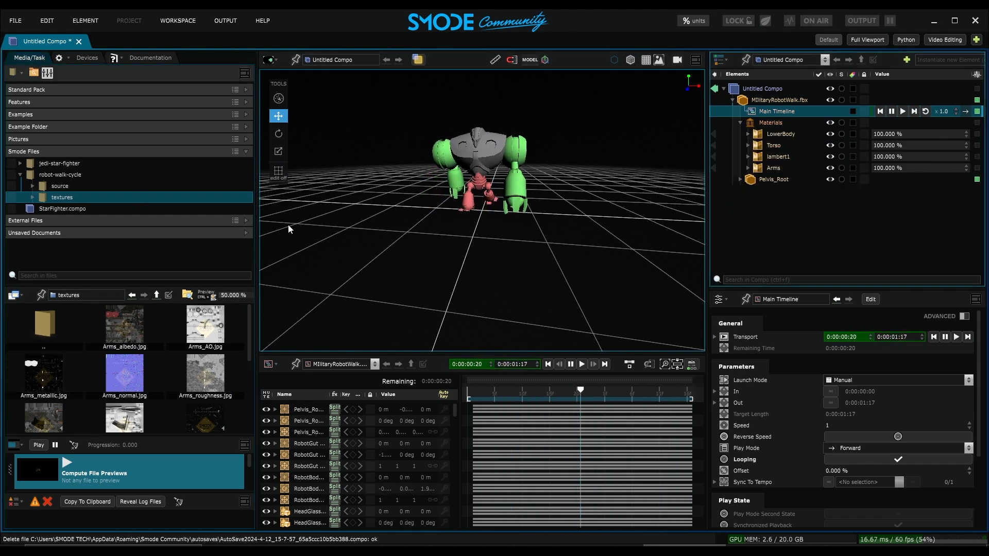
pyautogui.click(748, 168)
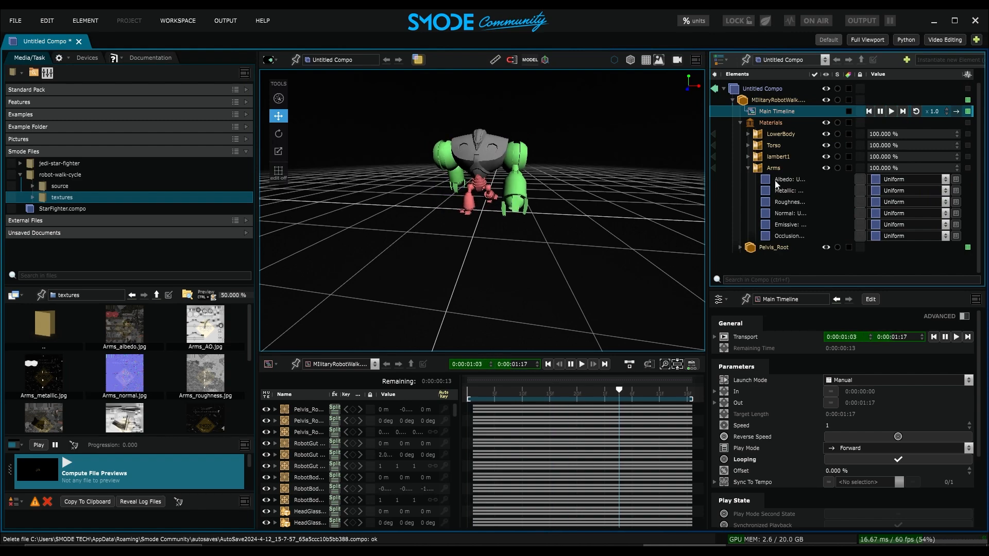
pyautogui.moveTo(124, 325); pyautogui.dragTo(798, 181)
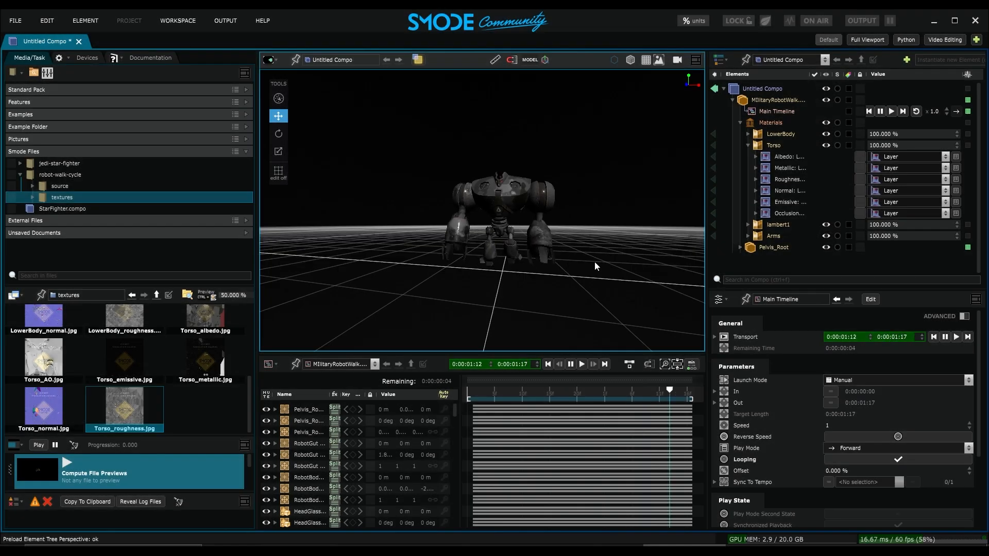
pyautogui.click(418, 59)
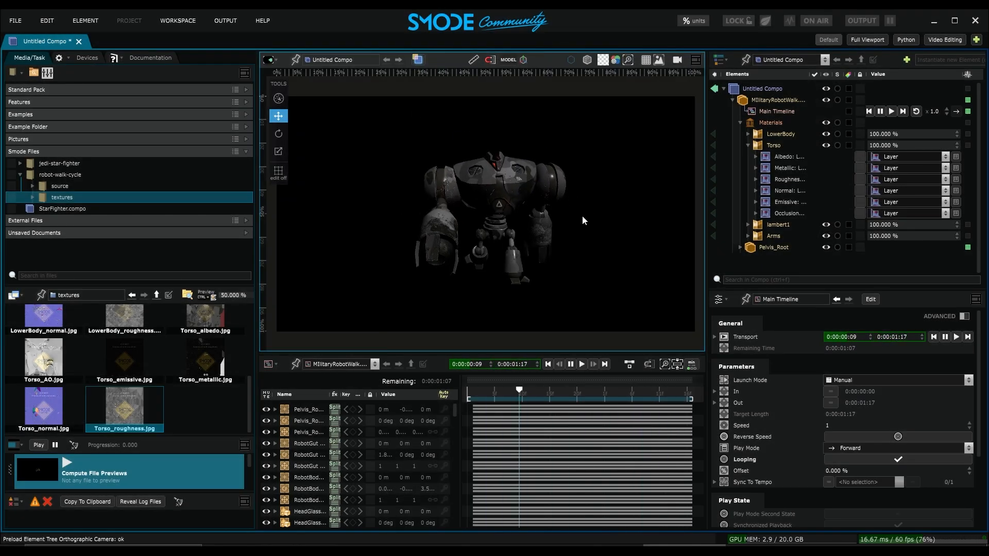